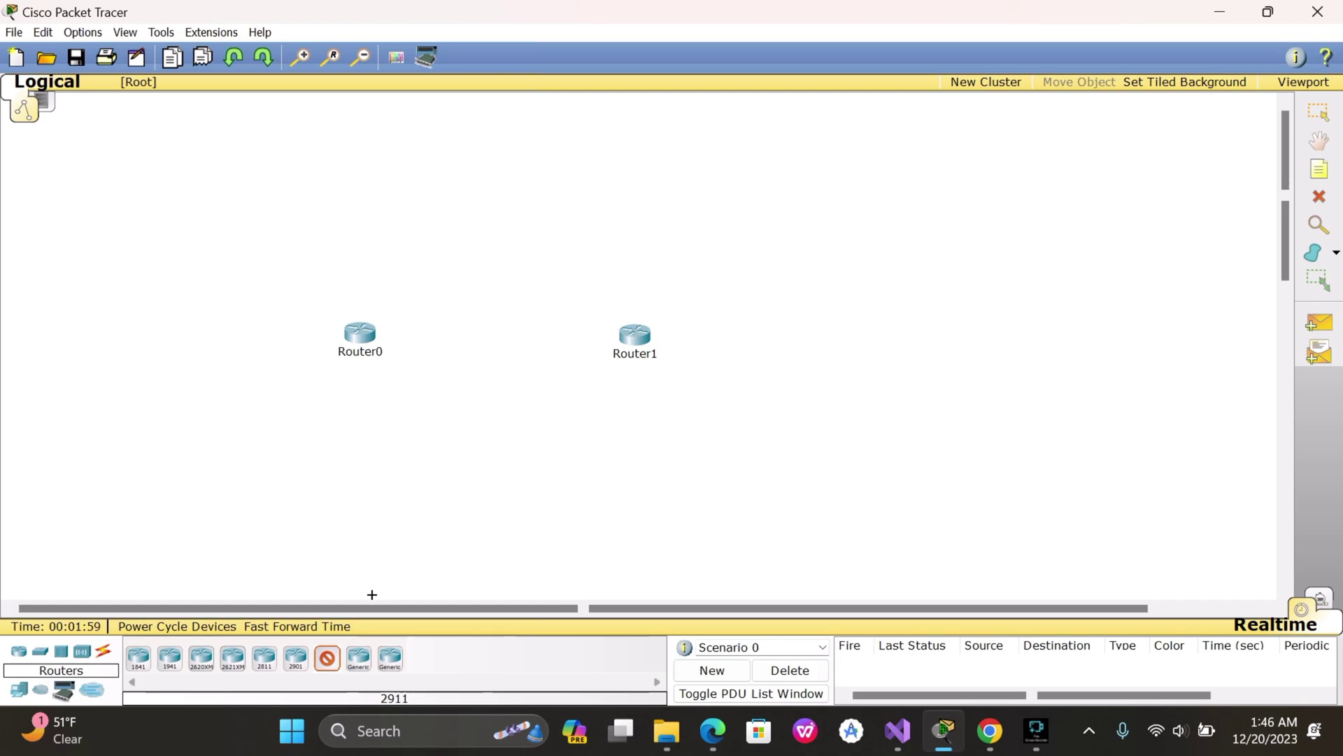
Step: Add a PC-PT end device to the workspace, below and between the two routers
left_click(327, 658)
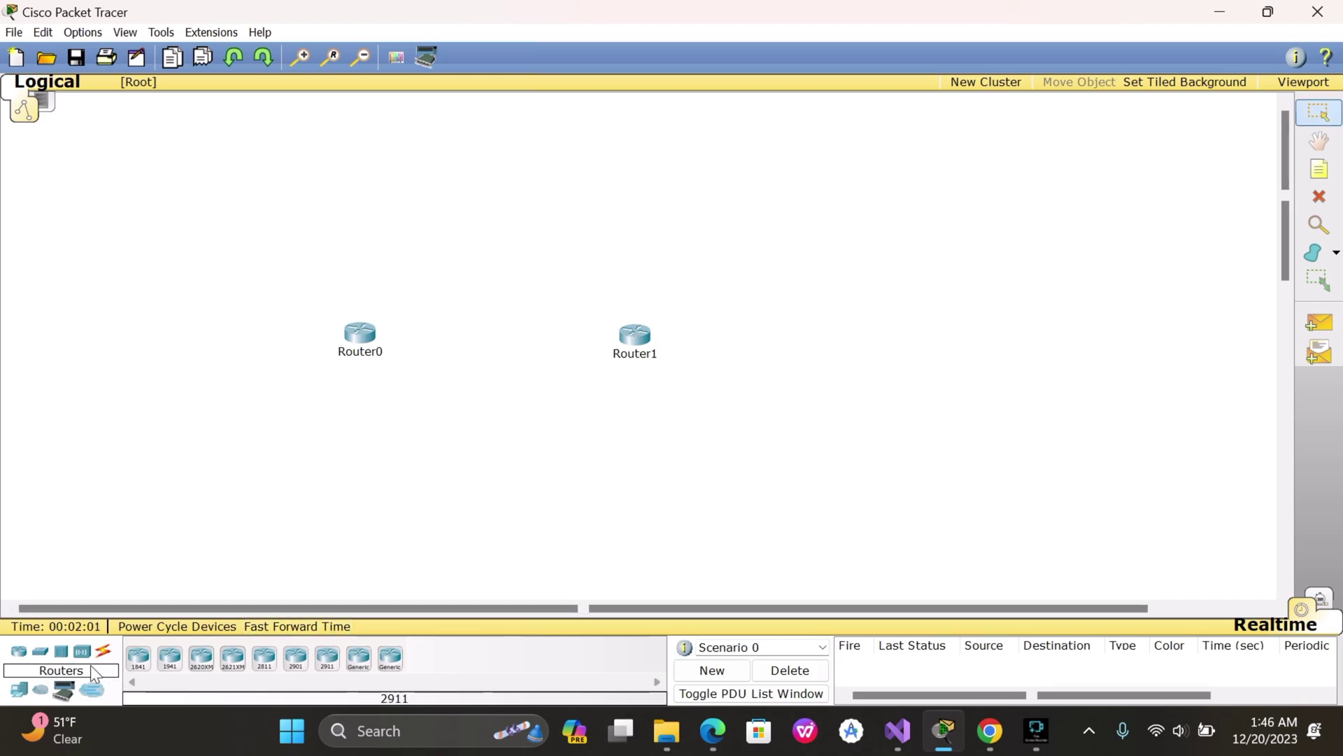
left_click(15, 689)
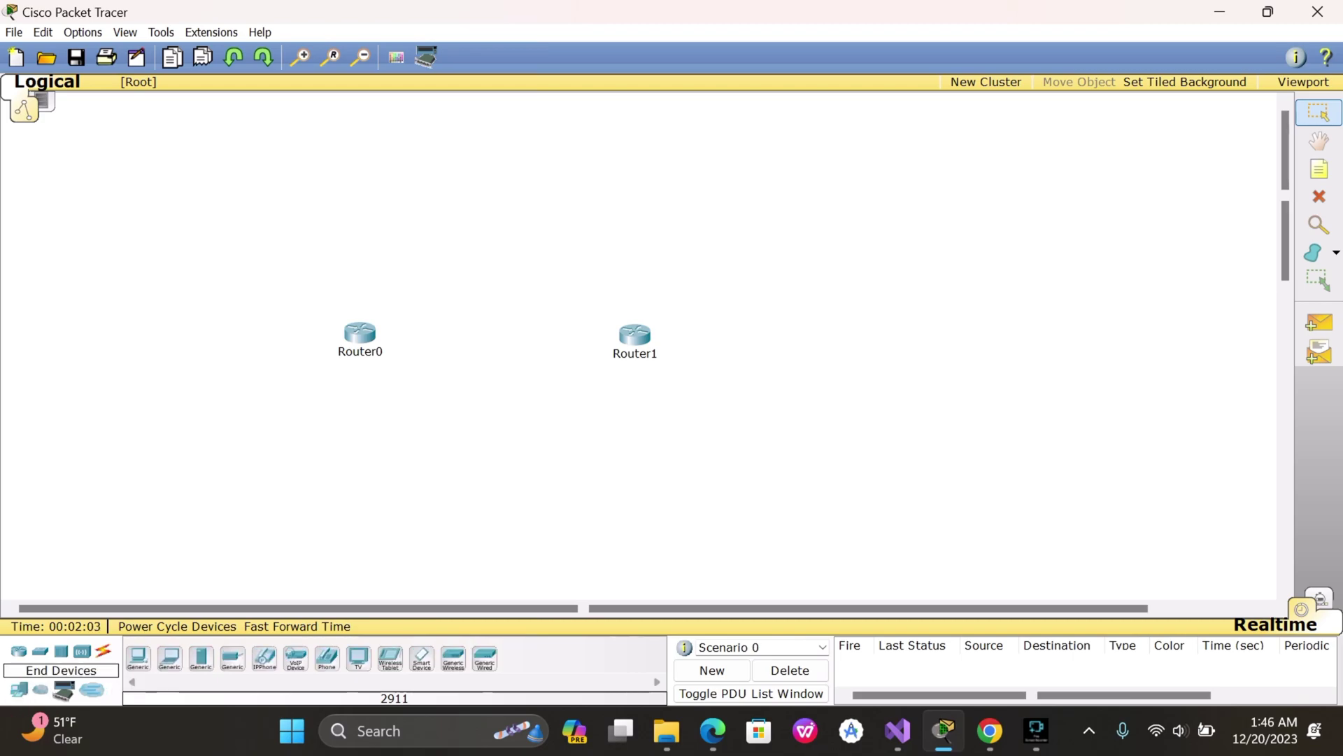
left_click(137, 658)
left_click(492, 505)
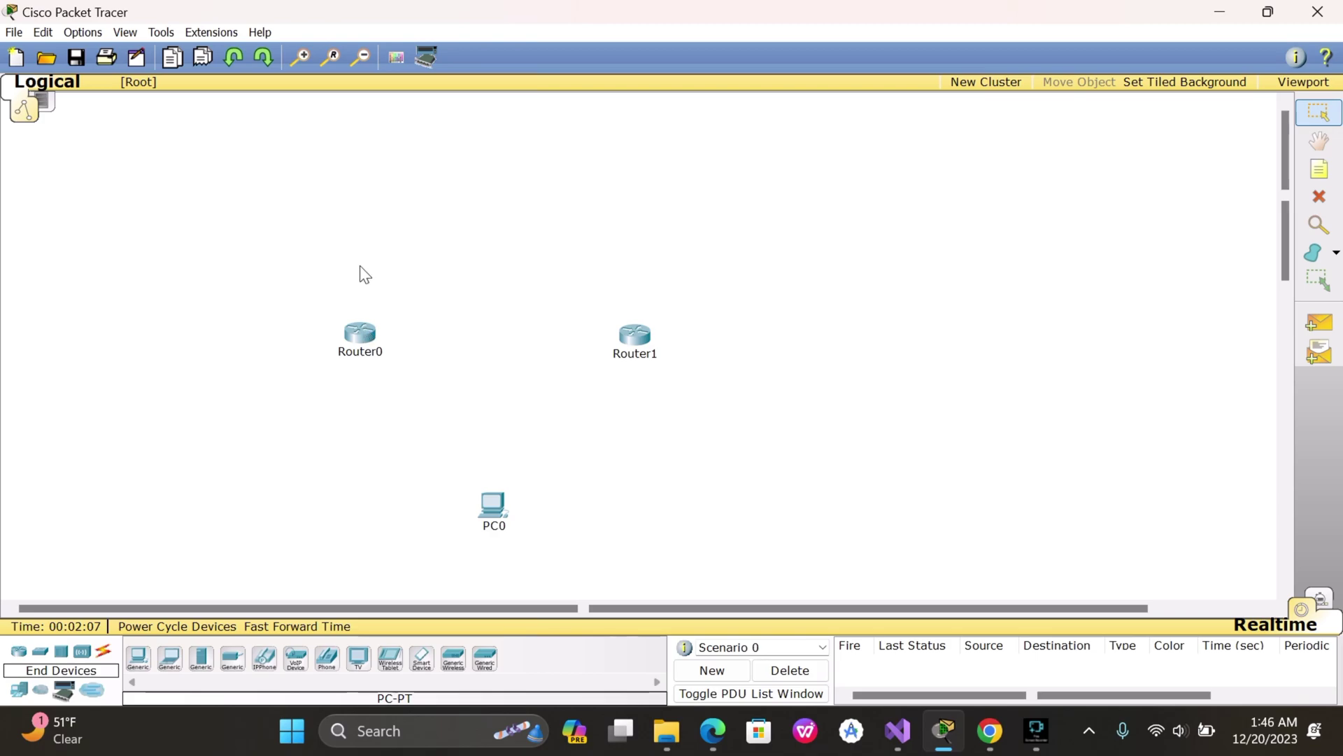
Step: Place a 2950-24 switch below and to the left of Router0
left_click(303, 60)
scroll(501, 264, "down", 2)
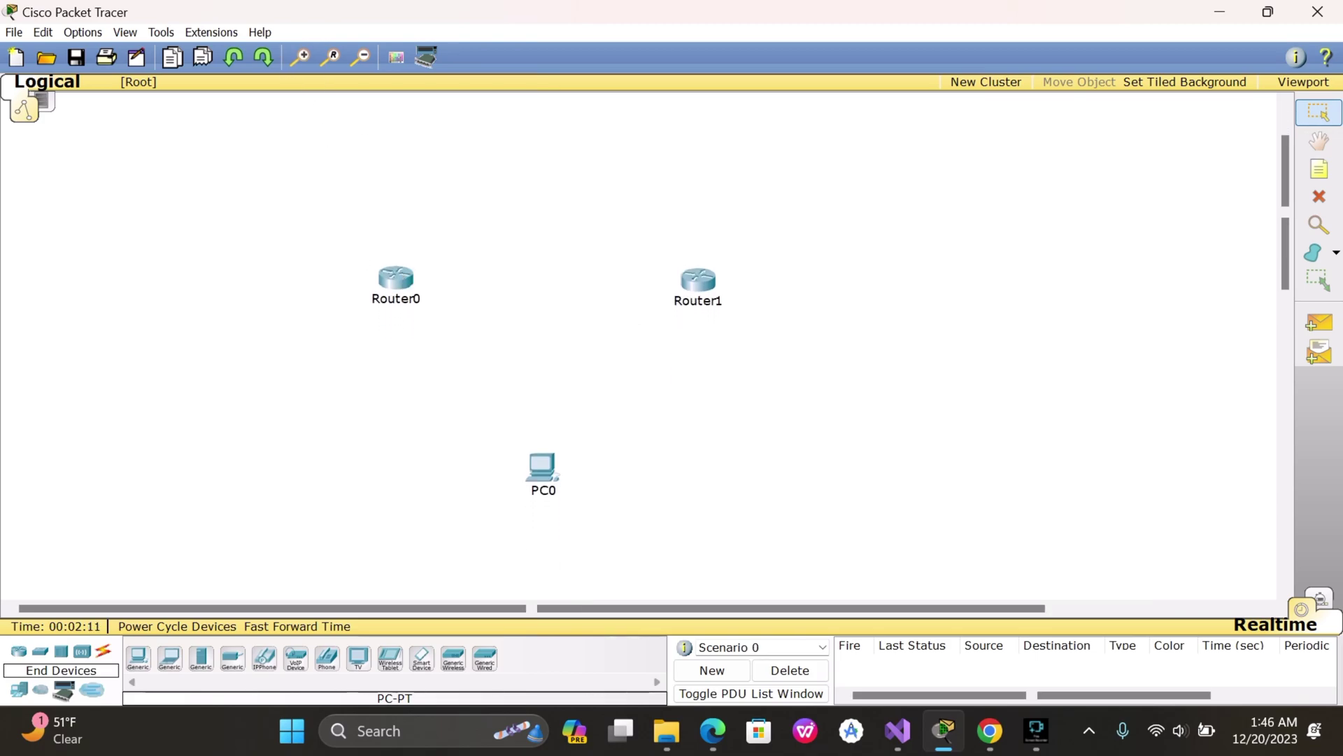
left_click(39, 652)
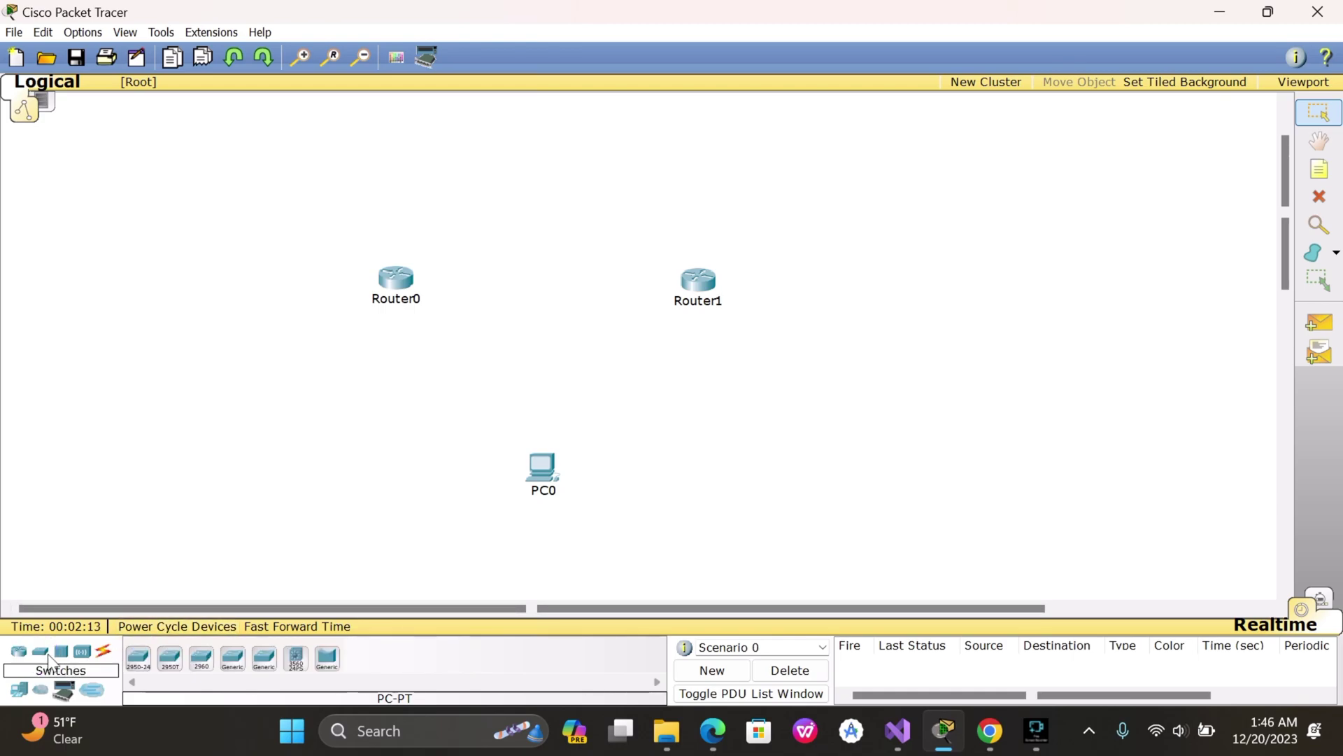
left_click(213, 383)
Step: Connect Switch0 to Router0 using the automatically chosen connection type
left_click(102, 653)
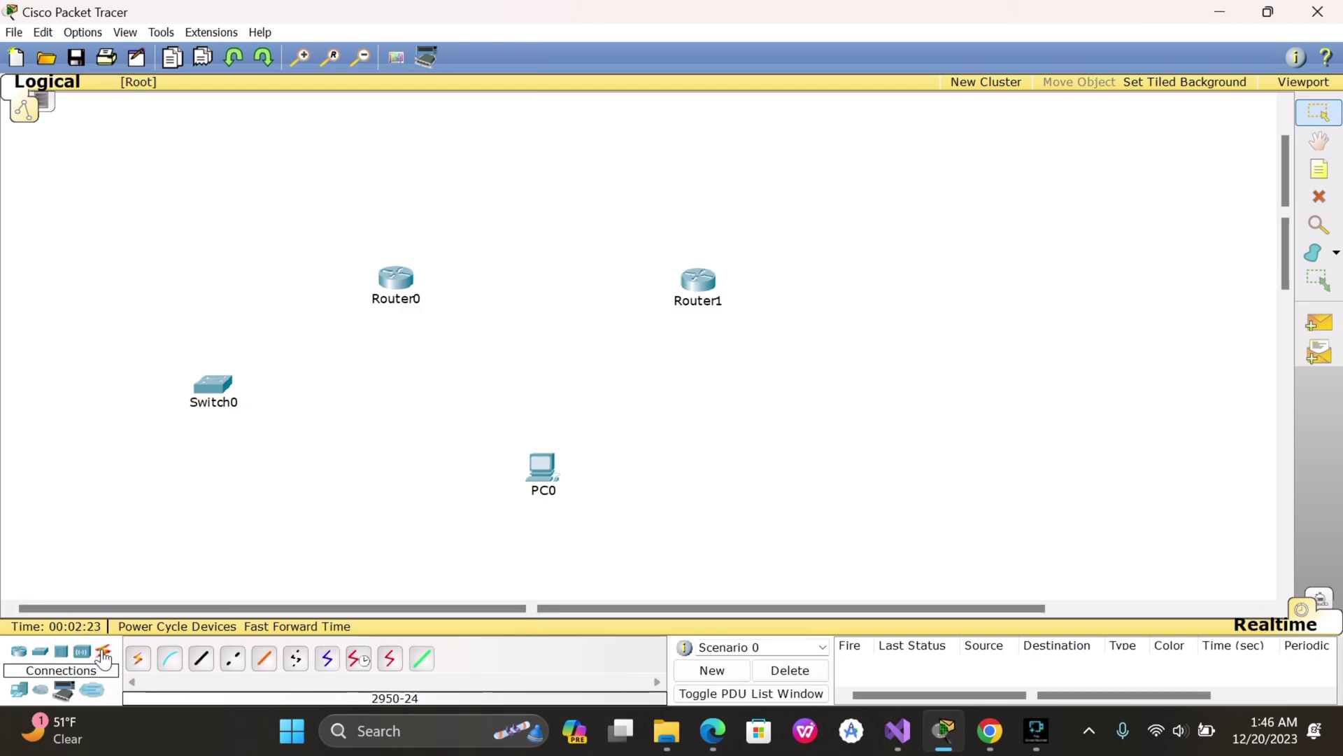
left_click(140, 659)
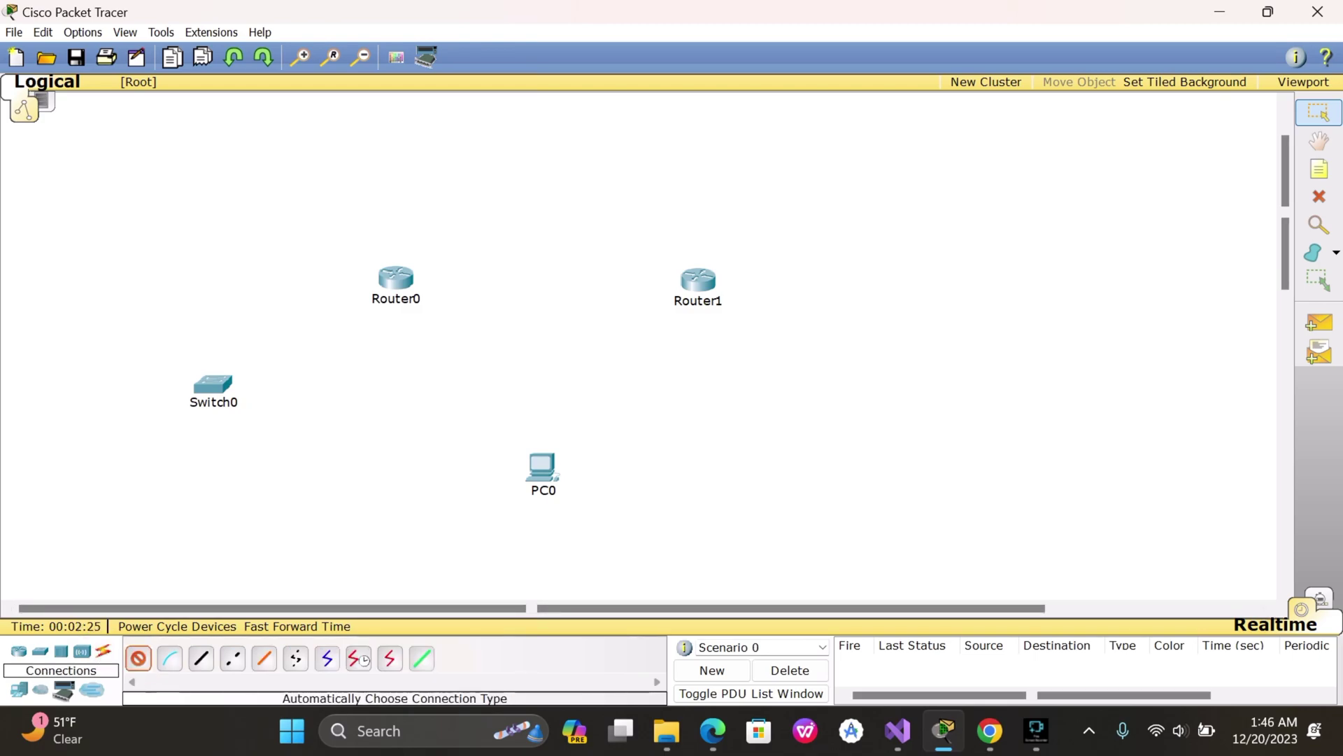
left_click(245, 380)
left_click(390, 273)
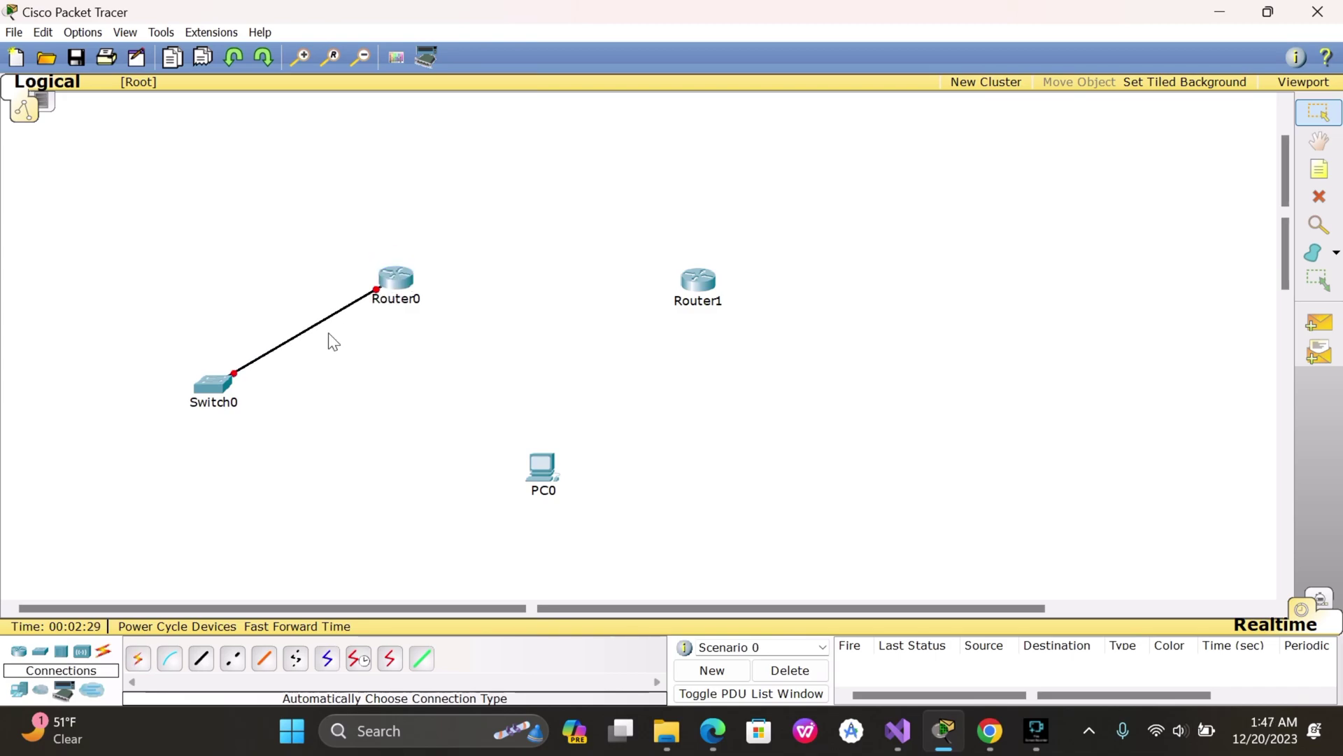
Step: Turn on Always Show Port Labels in the interface preferences and close the preferences
left_click(90, 33)
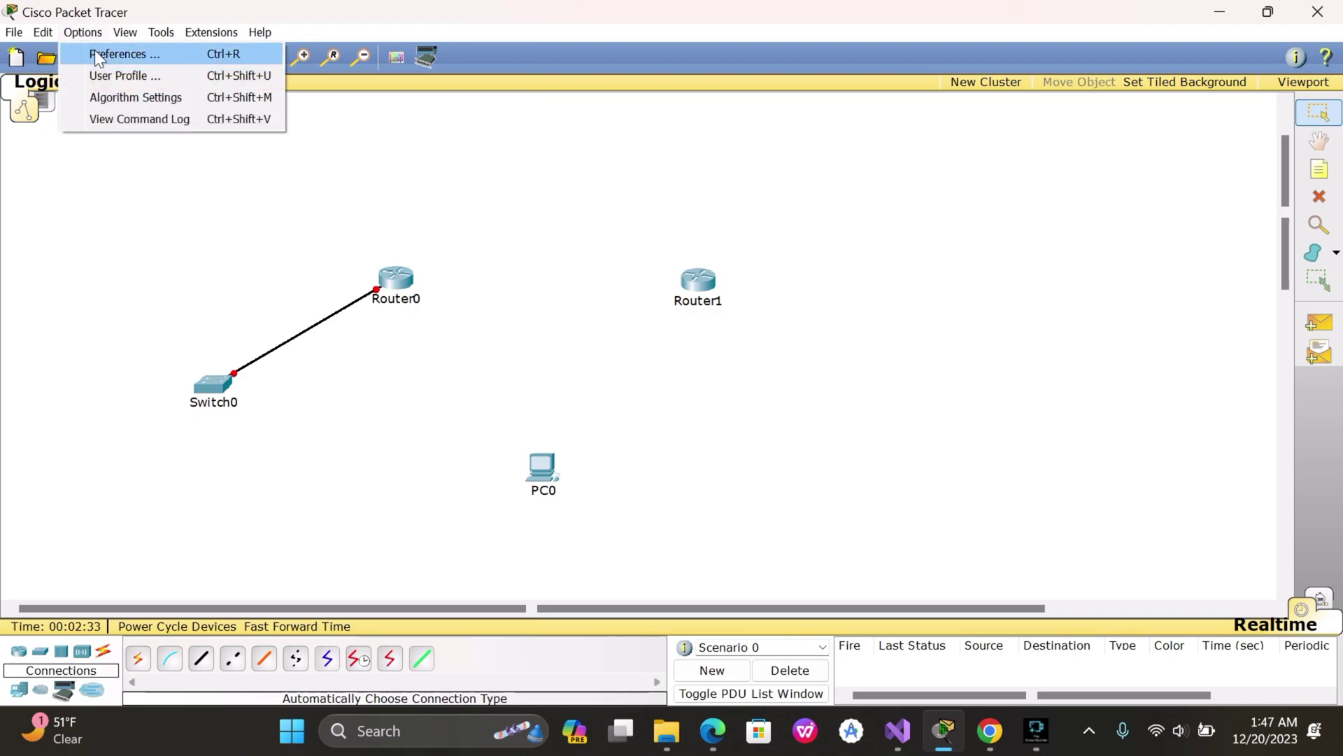
left_click(94, 54)
left_click(468, 280)
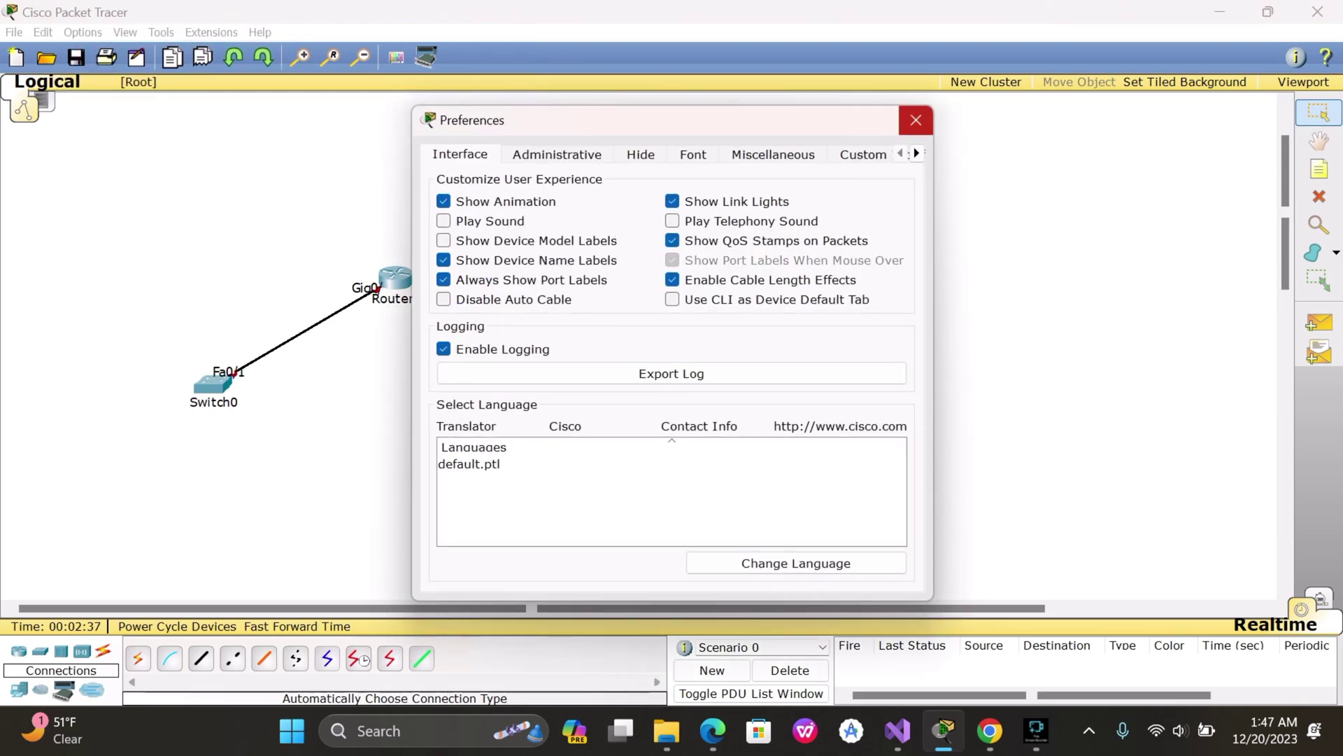
left_click(916, 120)
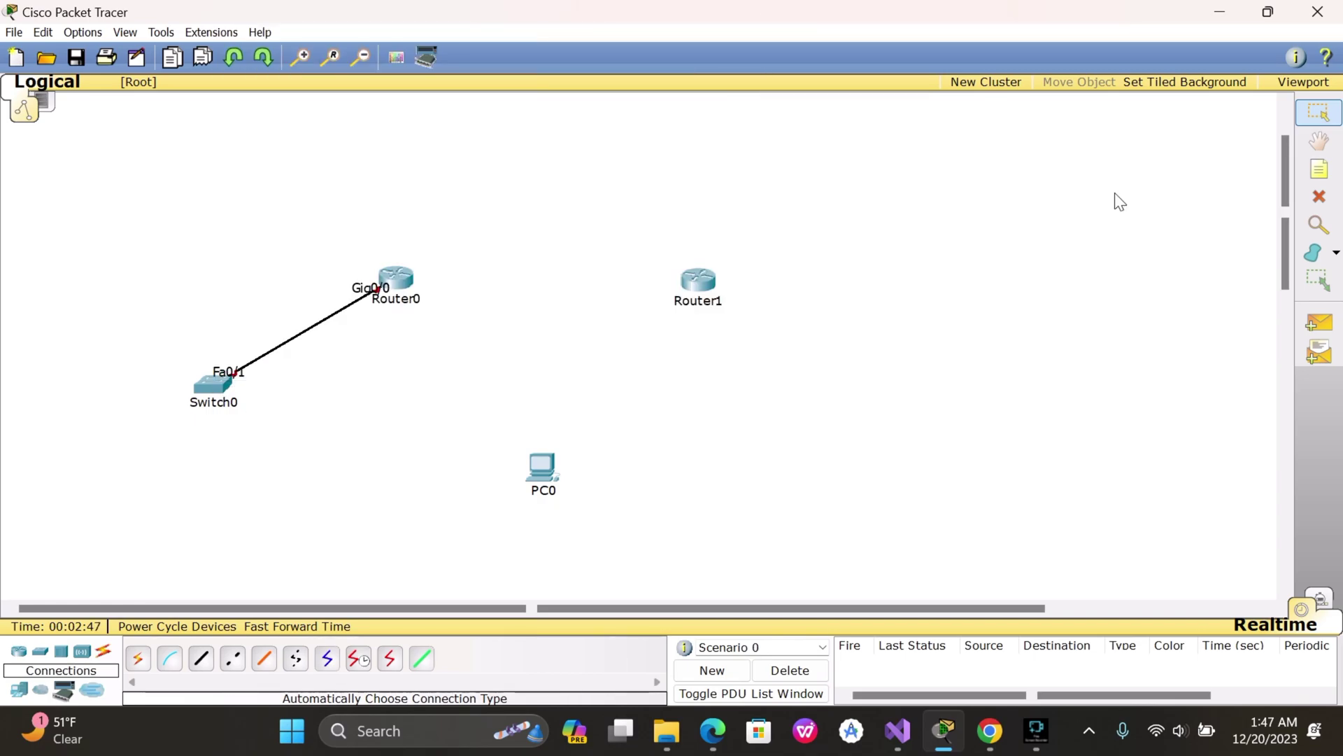
Step: Add a note reading "Network" and position it beside the link between Switch0 and Router0
left_click(1319, 169)
left_click(231, 303)
type("Network")
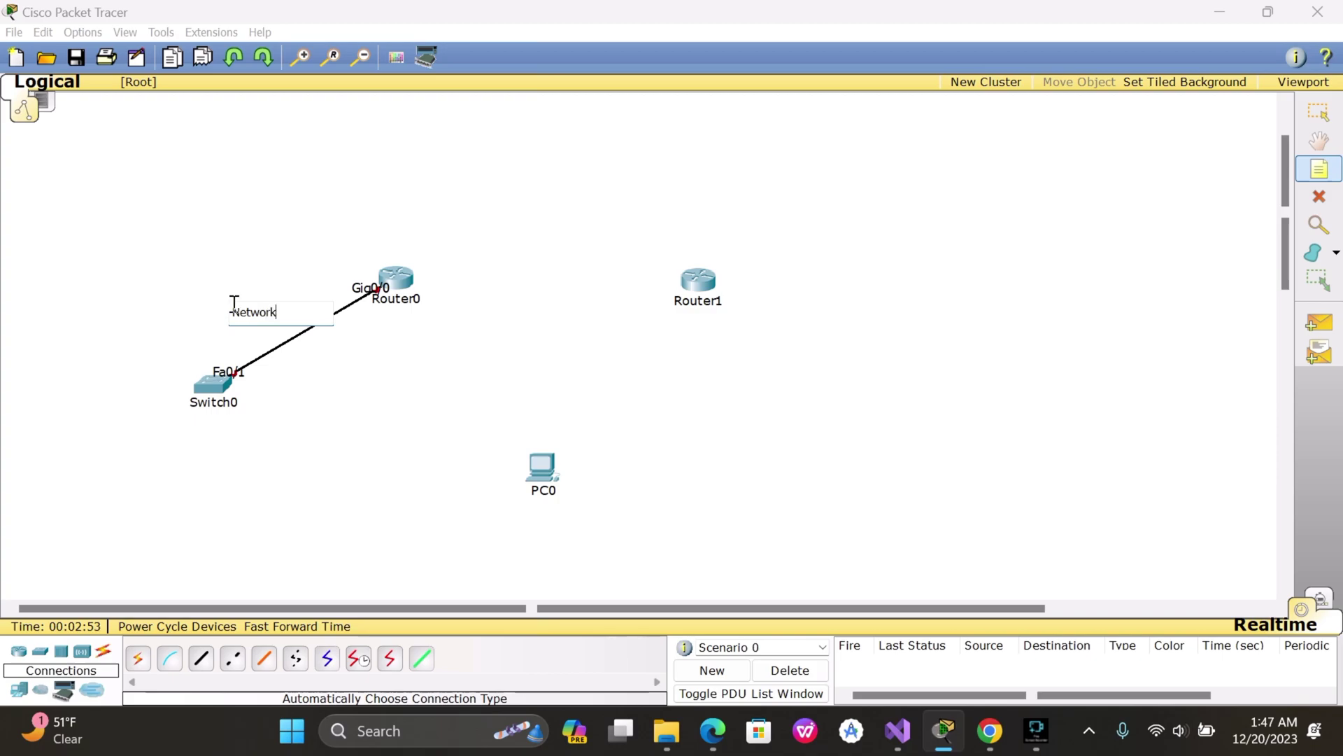
left_click(342, 433)
left_click(242, 311)
left_click_drag(242, 311, 269, 314)
left_click(299, 407)
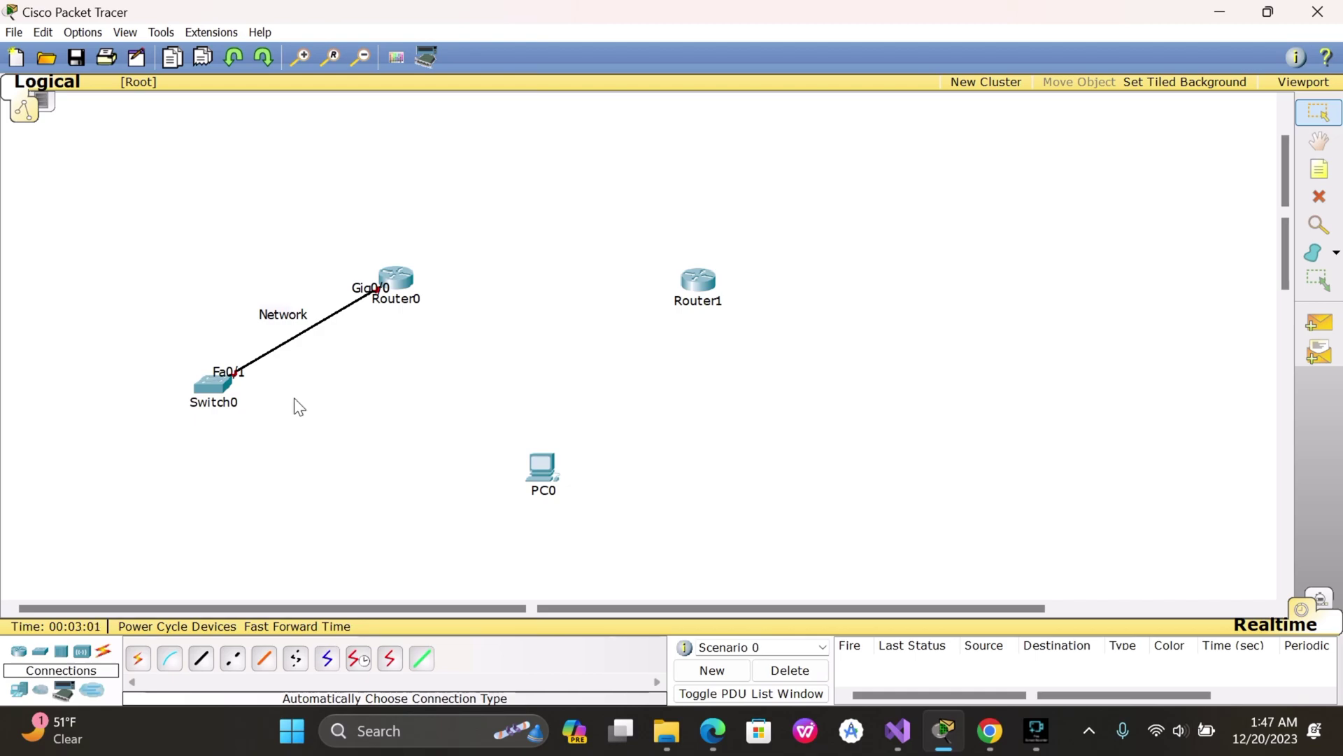
Step: Assign IP address 192.168.0.1 with mask 255.255.255.128 to Router0's GigabitEthernet0/0 interface through its command line
left_click(402, 276)
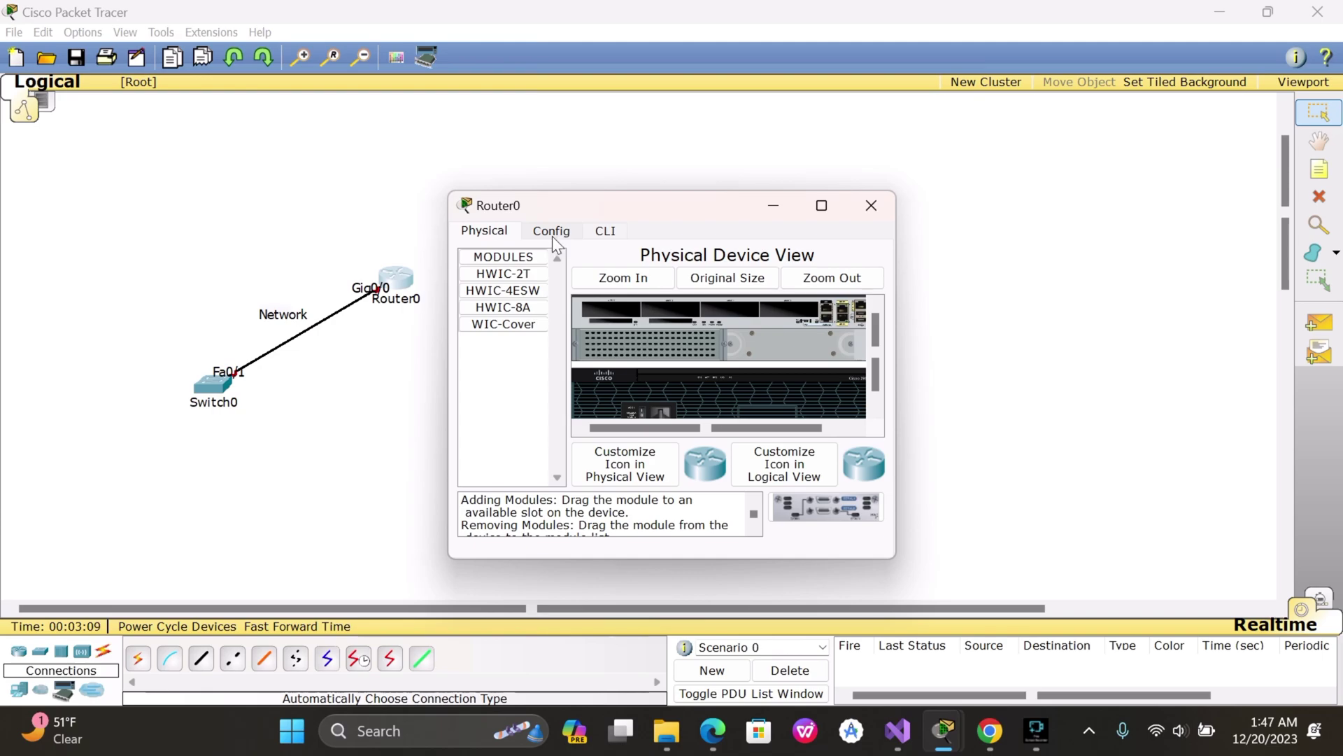
left_click(552, 236)
left_click(522, 408)
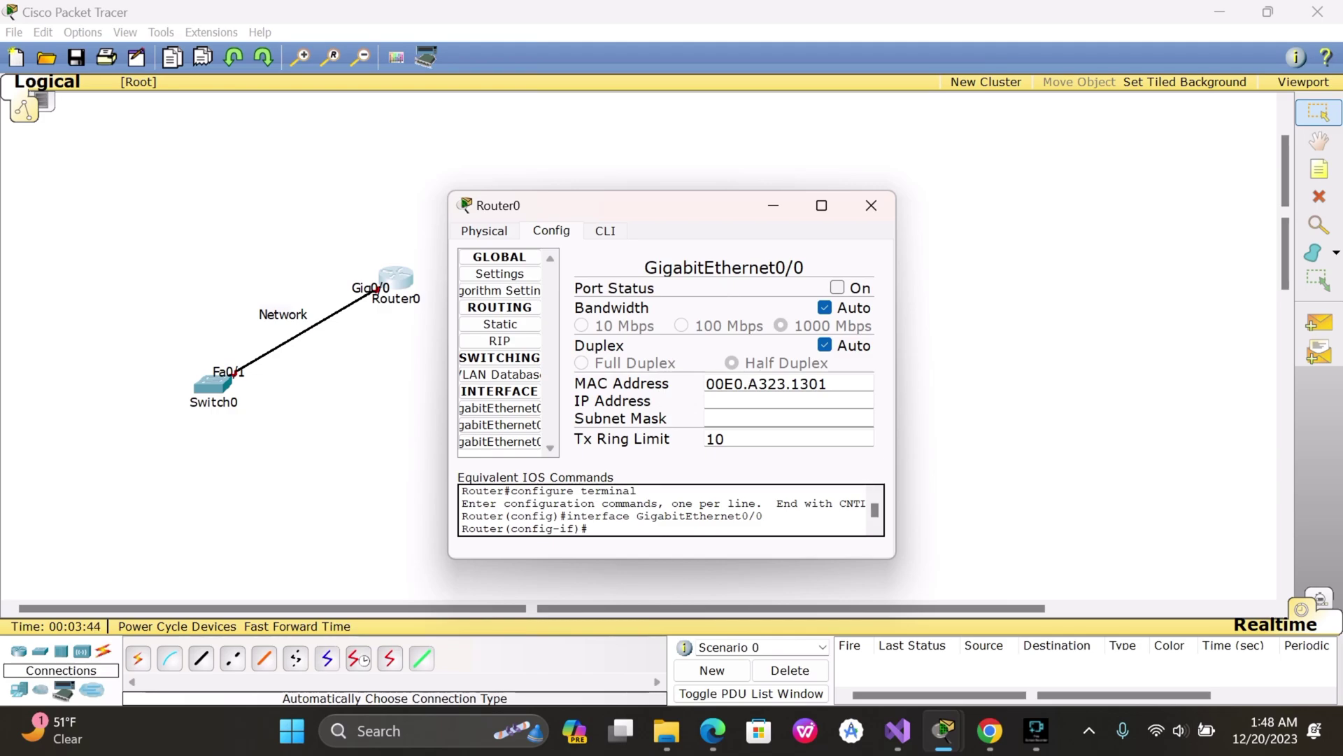
left_click(606, 231)
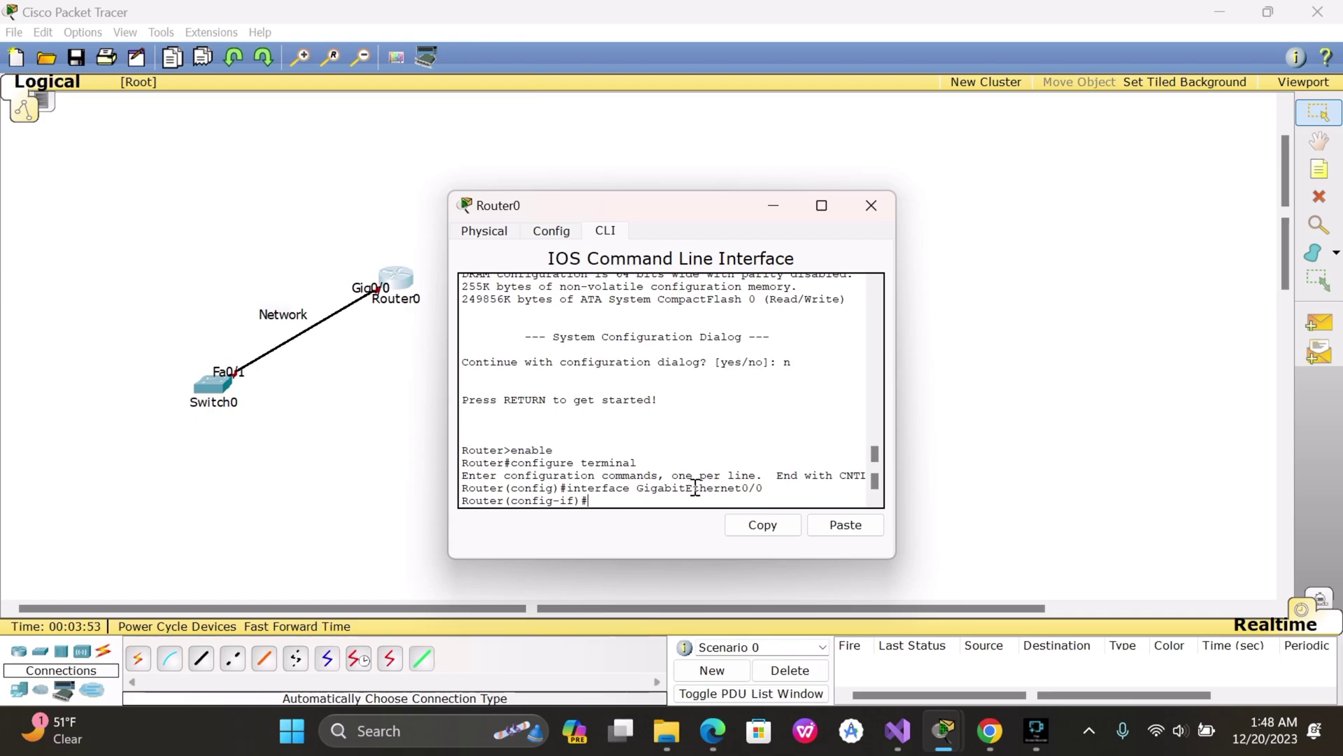
type("ip address 192.168.0.")
type("1 255.255.25")
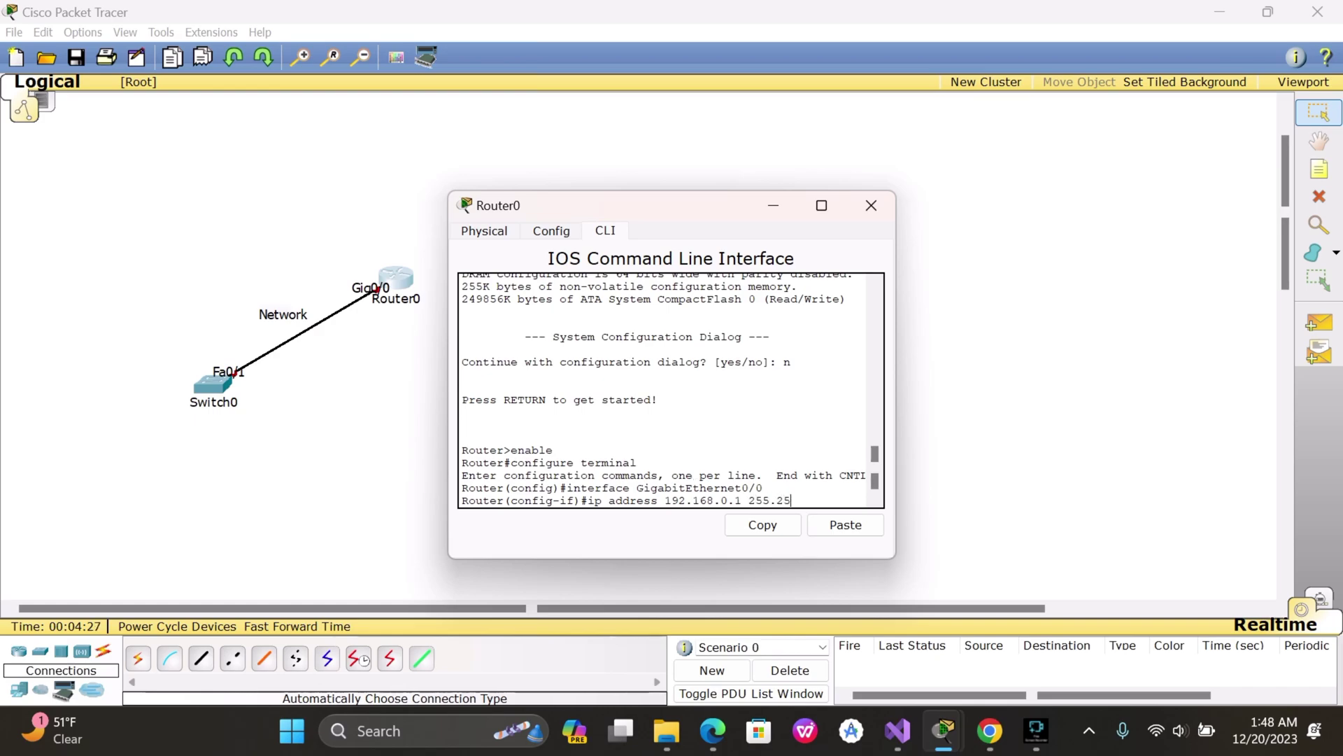
type("5.238")
key("BackSpace")
type("128")
key("Return")
Step: Enable Router0's GigabitEthernet0/0 interface with the no shut command and close the router's window
type("no")
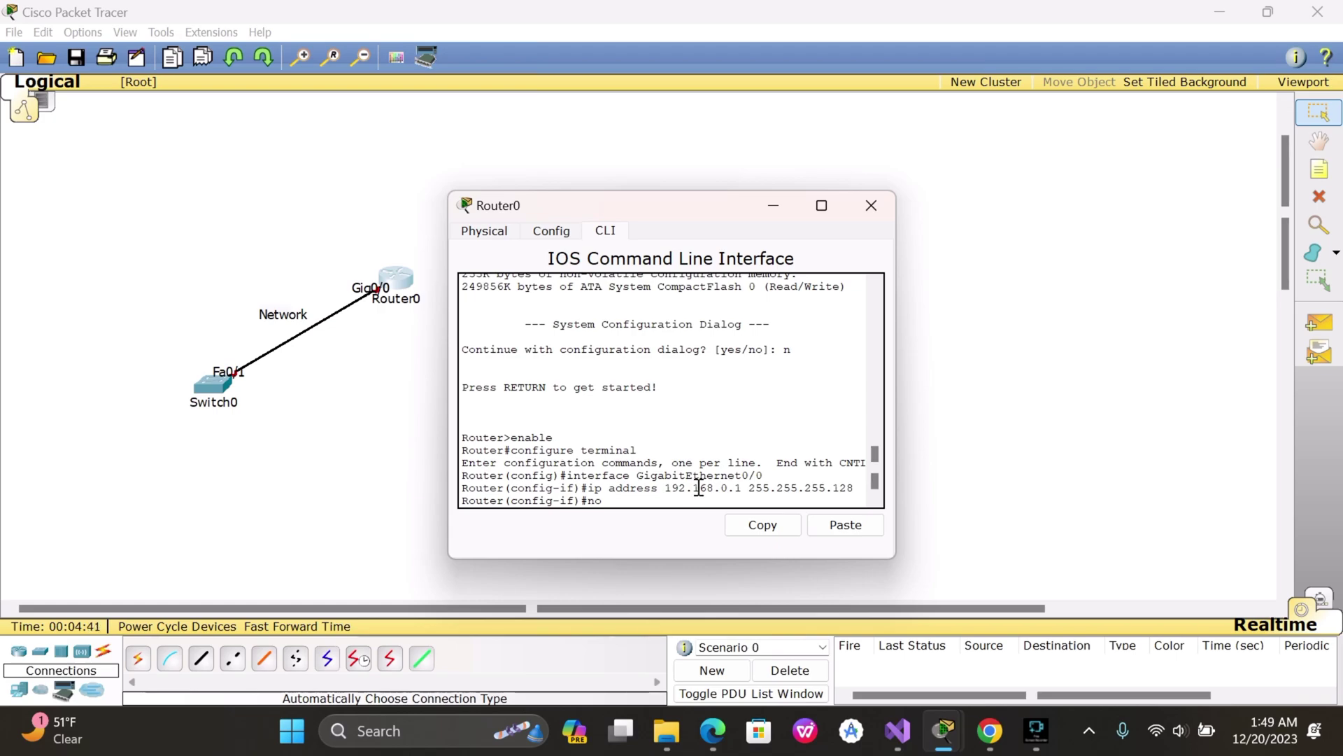
type(" shut")
key("Return")
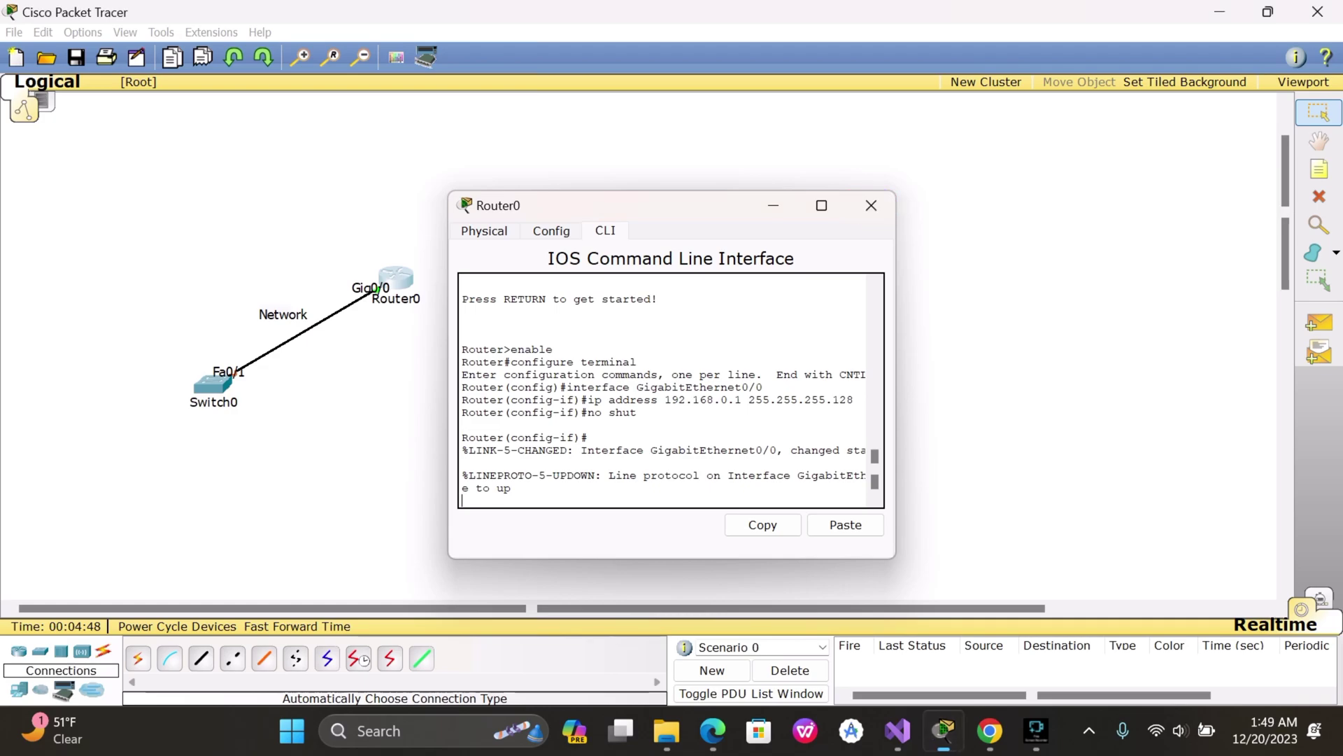
left_click(871, 205)
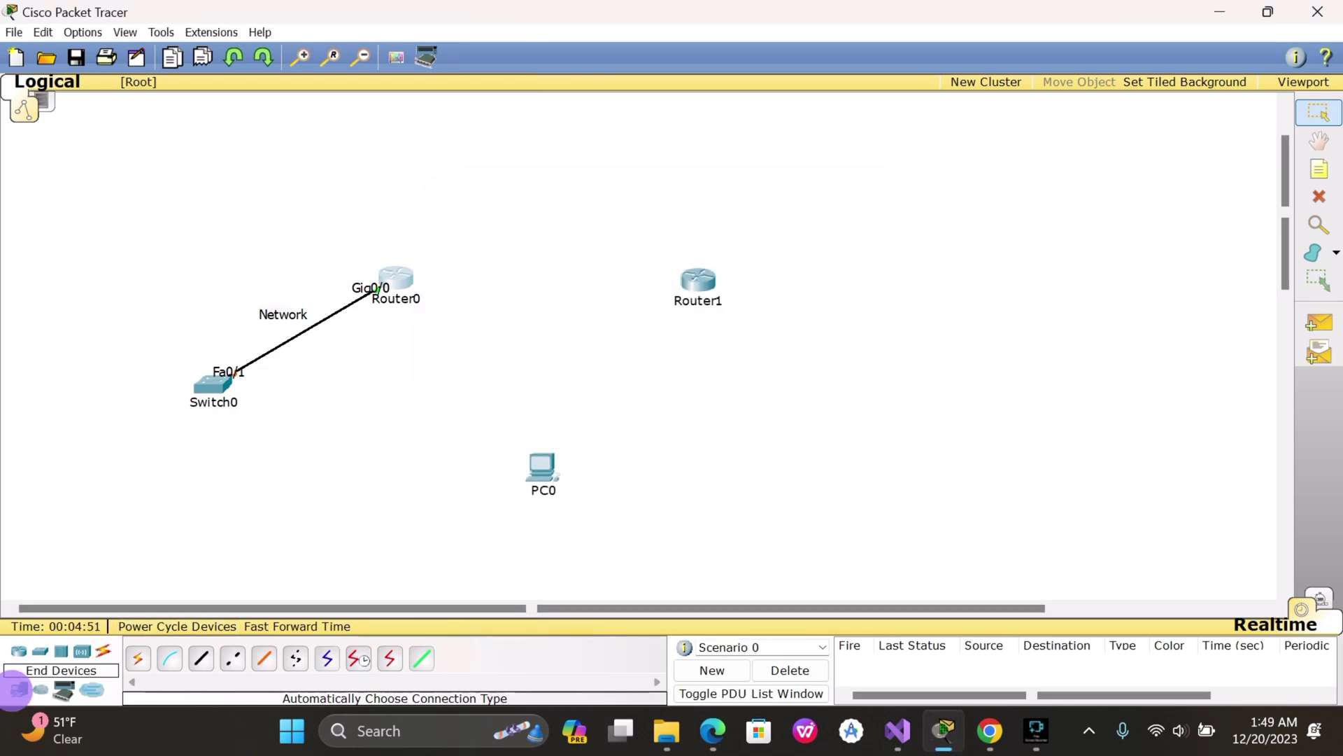
Step: Add a second generic PC to the workspace, below Switch0
left_click(19, 689)
left_click_drag(139, 658, 152, 509)
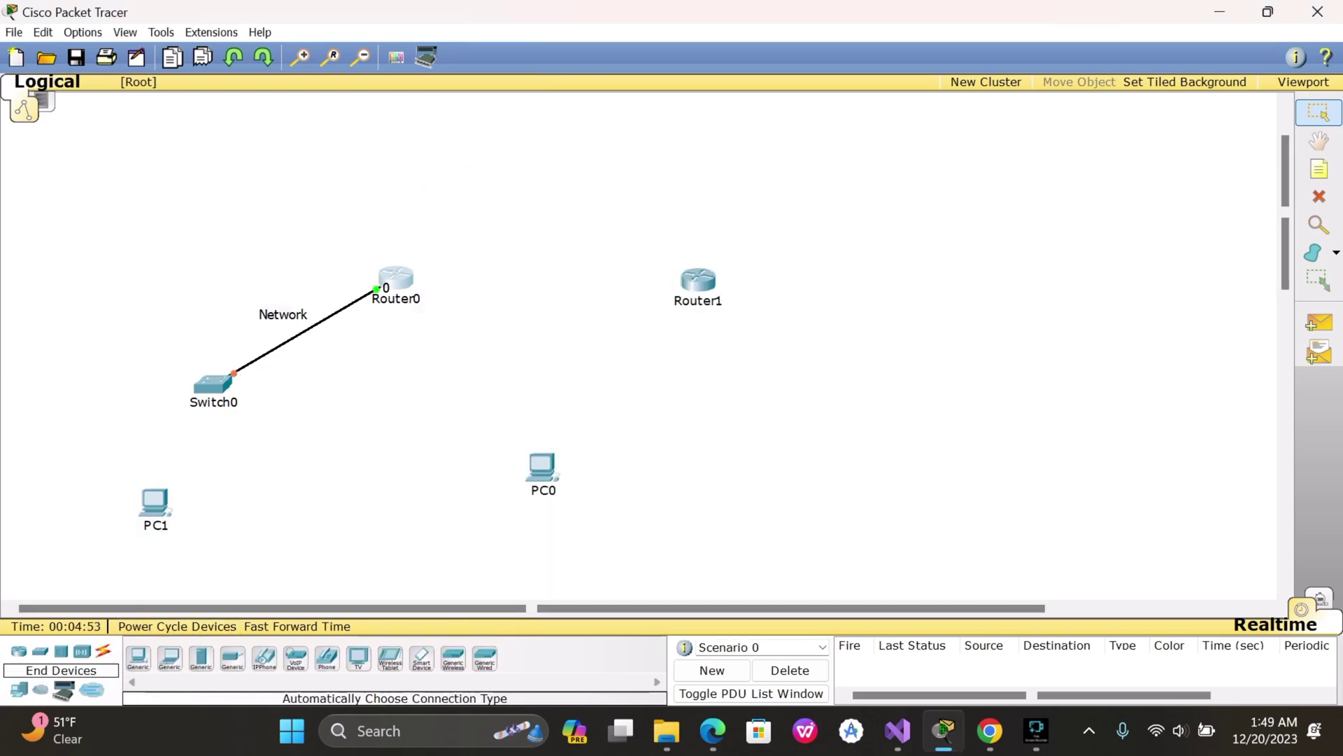
left_click(138, 657)
Step: Connect PC1 to Switch0 using the automatically chosen connection type
left_click(102, 650)
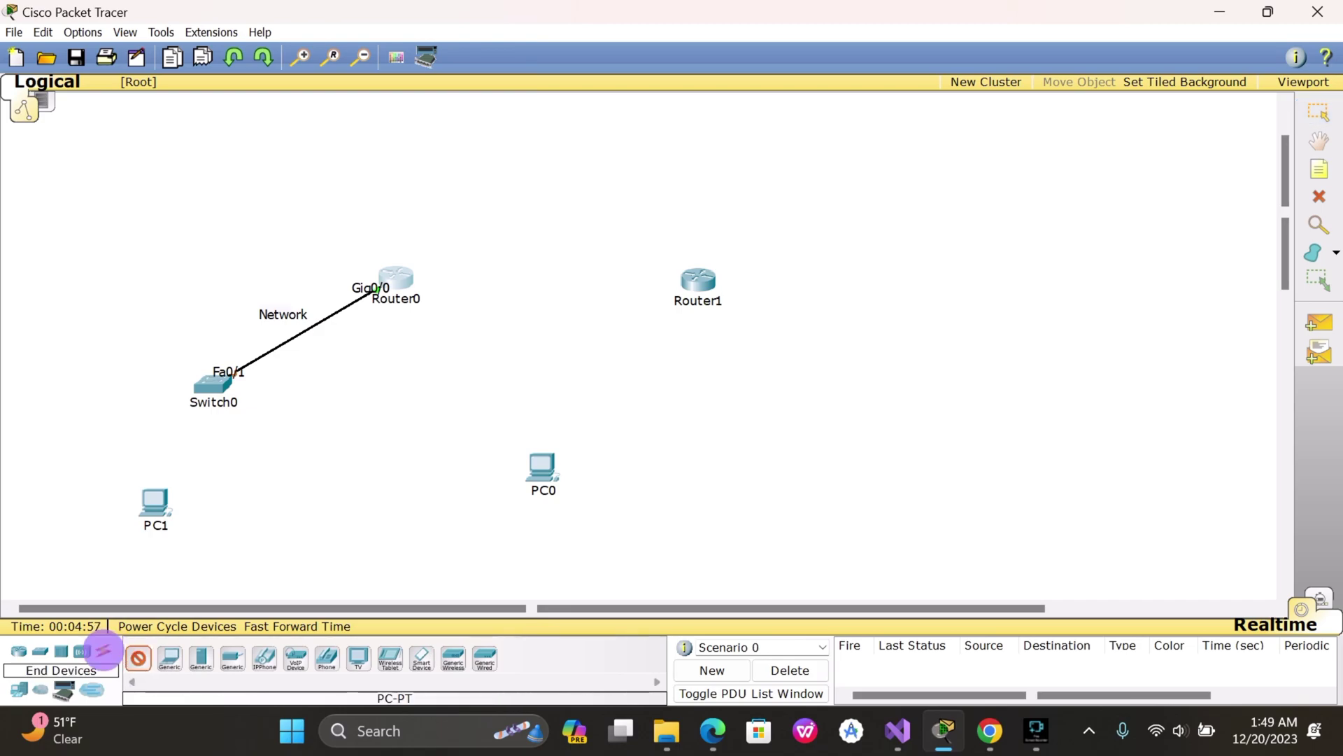
left_click(137, 657)
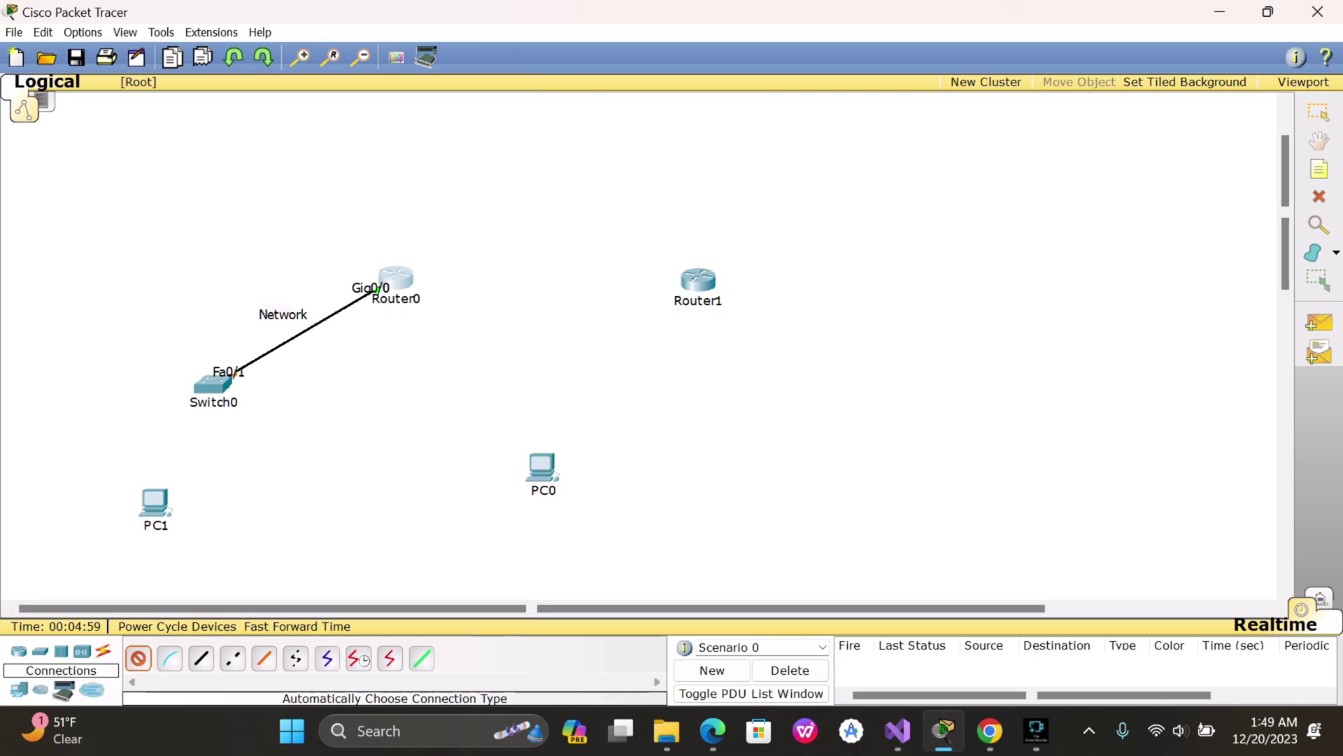
left_click(153, 509)
left_click(204, 379)
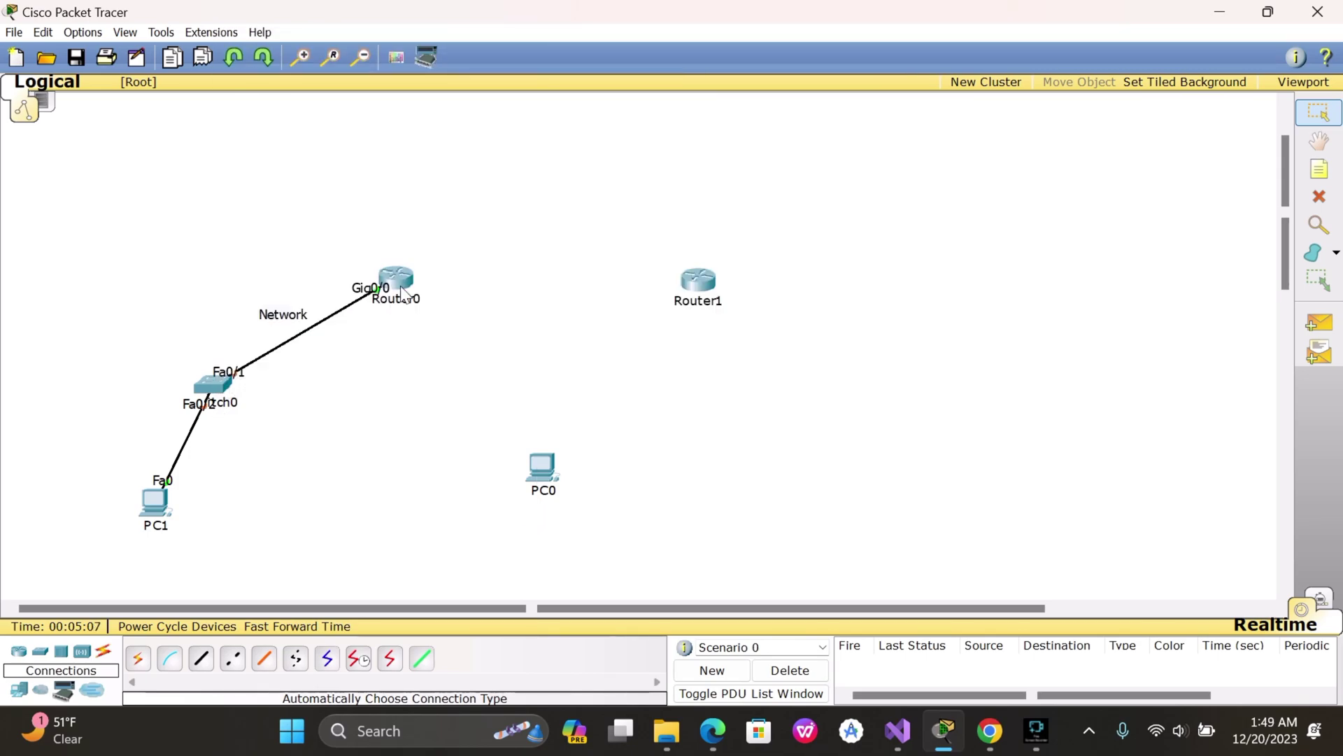
Step: Power off Router0, install an HWIC-2T module in its first card slot, and power the router back on
mouse_move(404, 294)
left_click(396, 278)
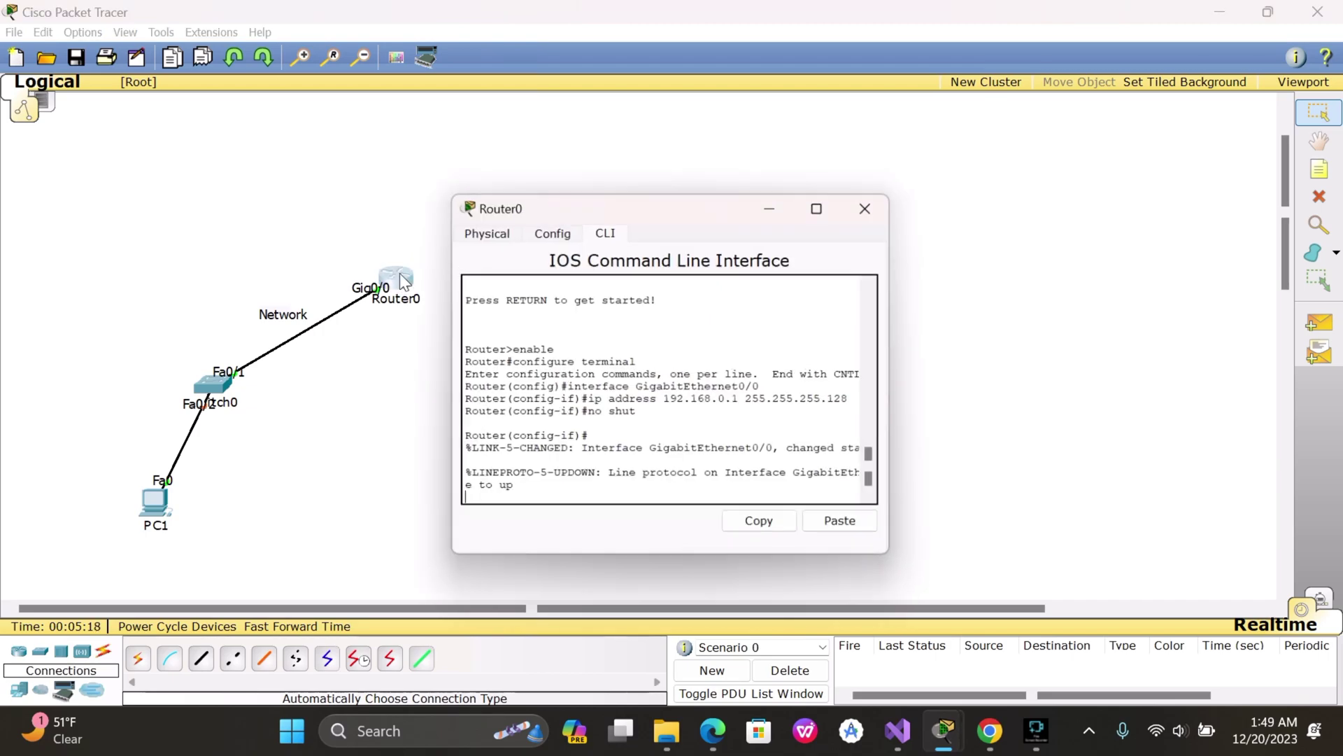
left_click(552, 231)
left_click(490, 230)
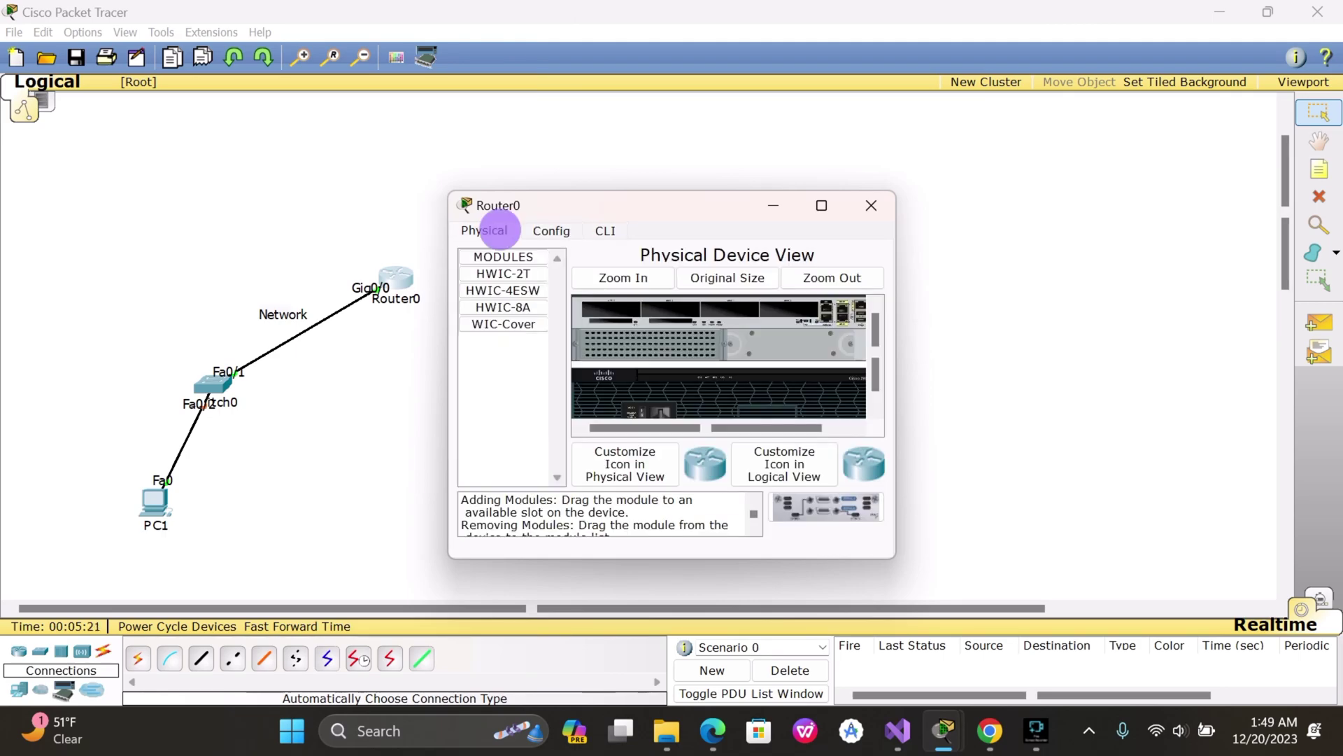
left_click(641, 412)
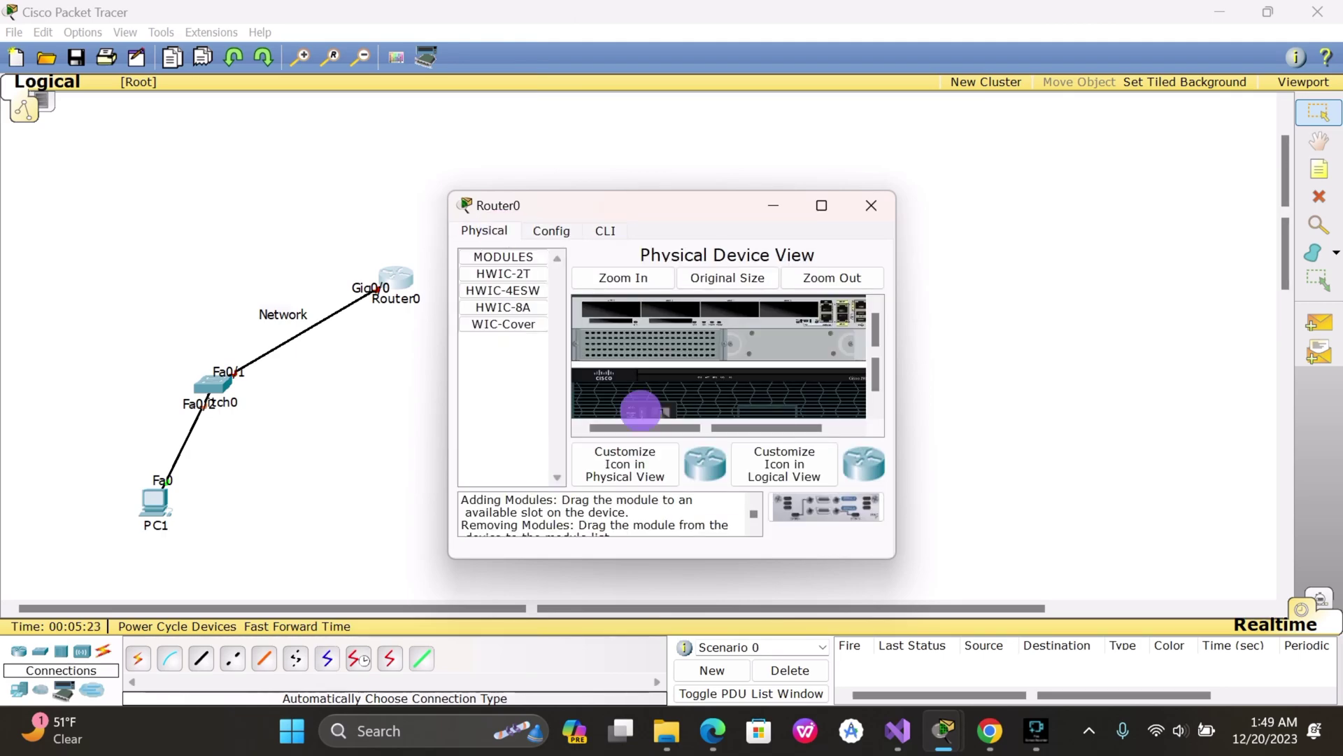
left_click(503, 273)
left_click_drag(503, 273, 612, 308)
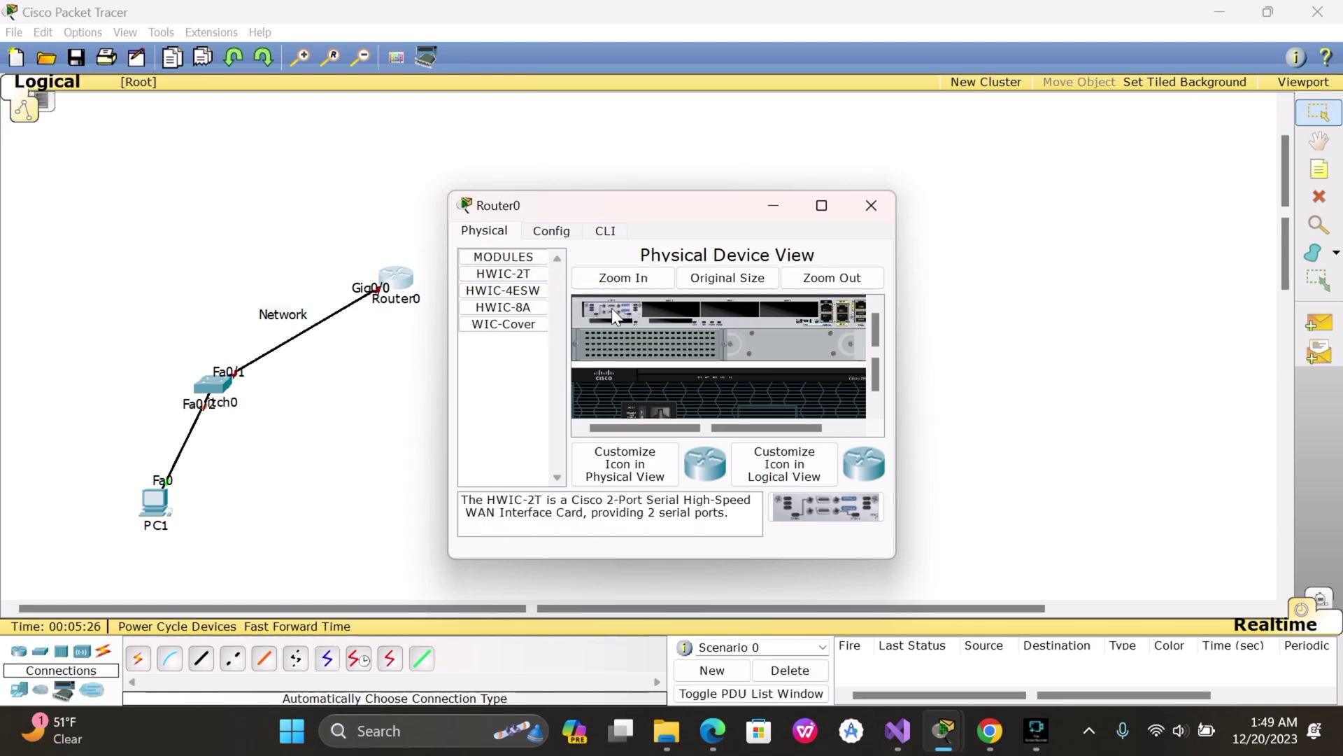
left_click(644, 413)
left_click(871, 205)
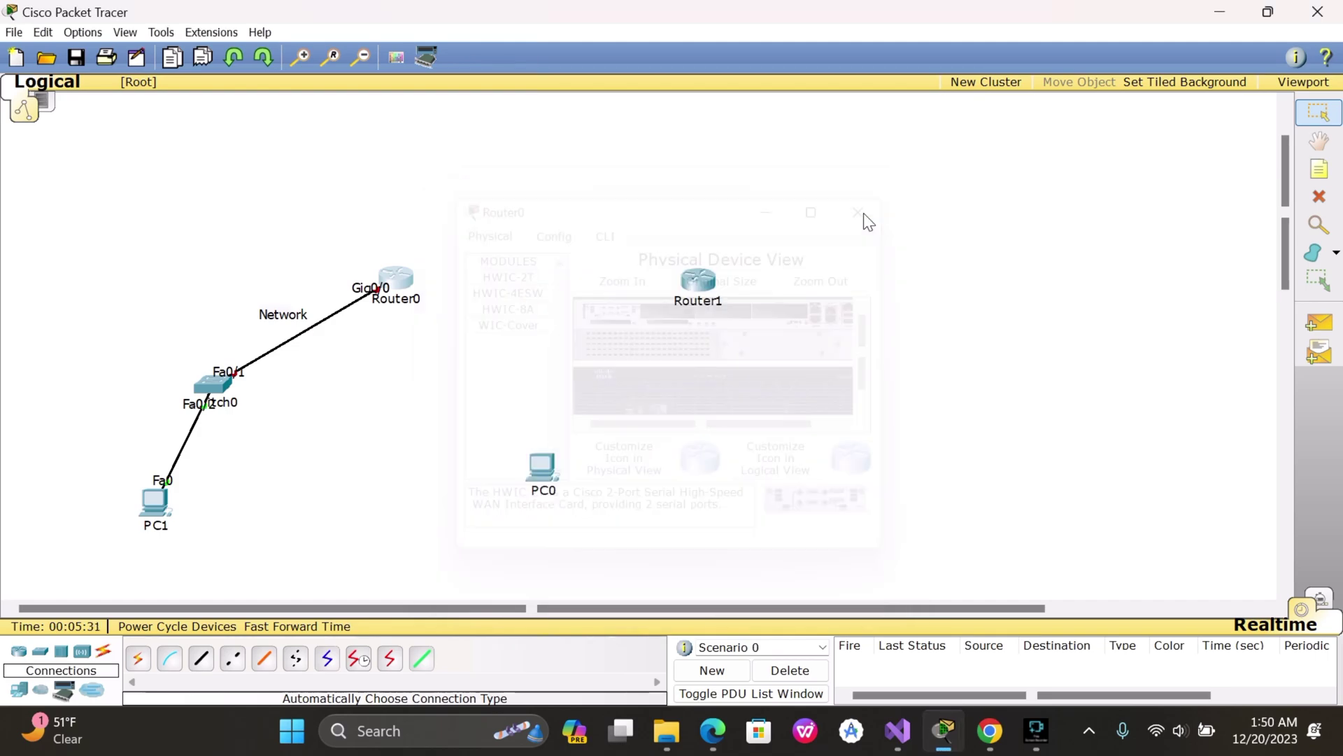
Step: Power off Router1, install an HWIC-2T module in its first card slot, and close the router's window
left_click(698, 280)
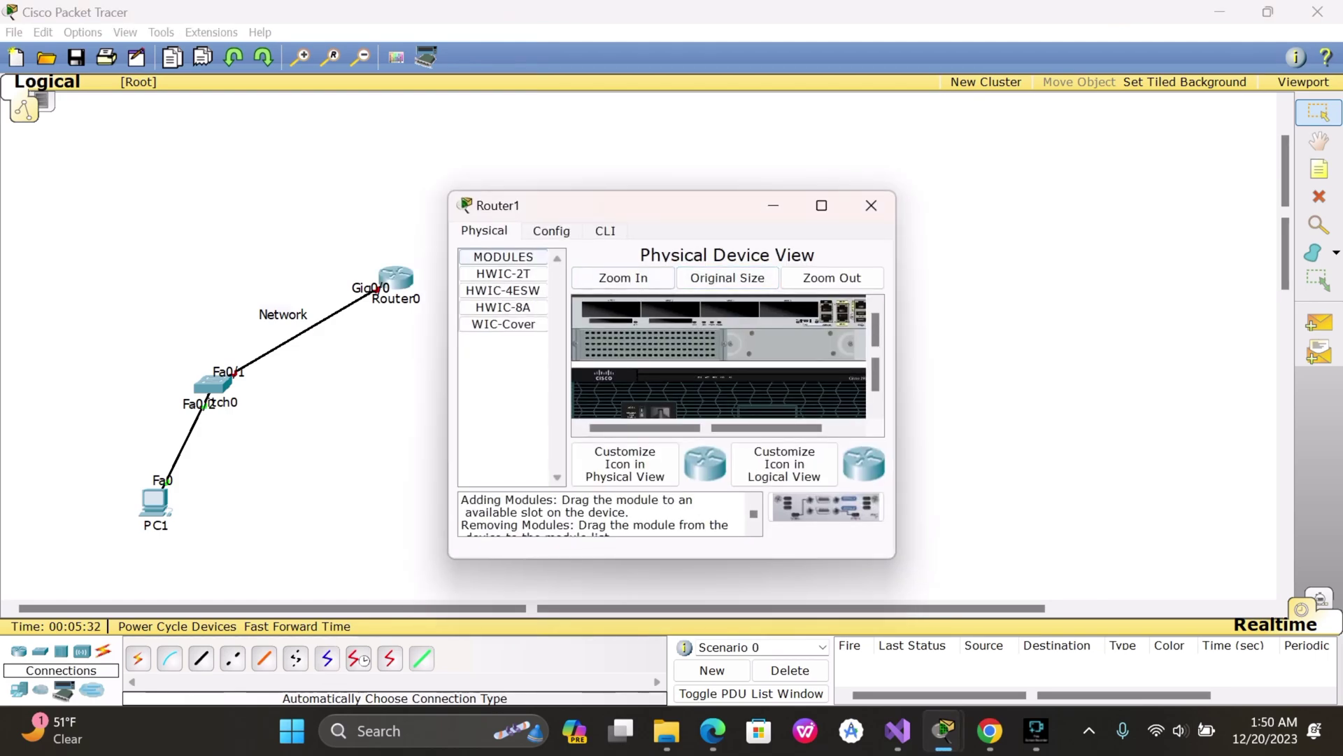
left_click(549, 232)
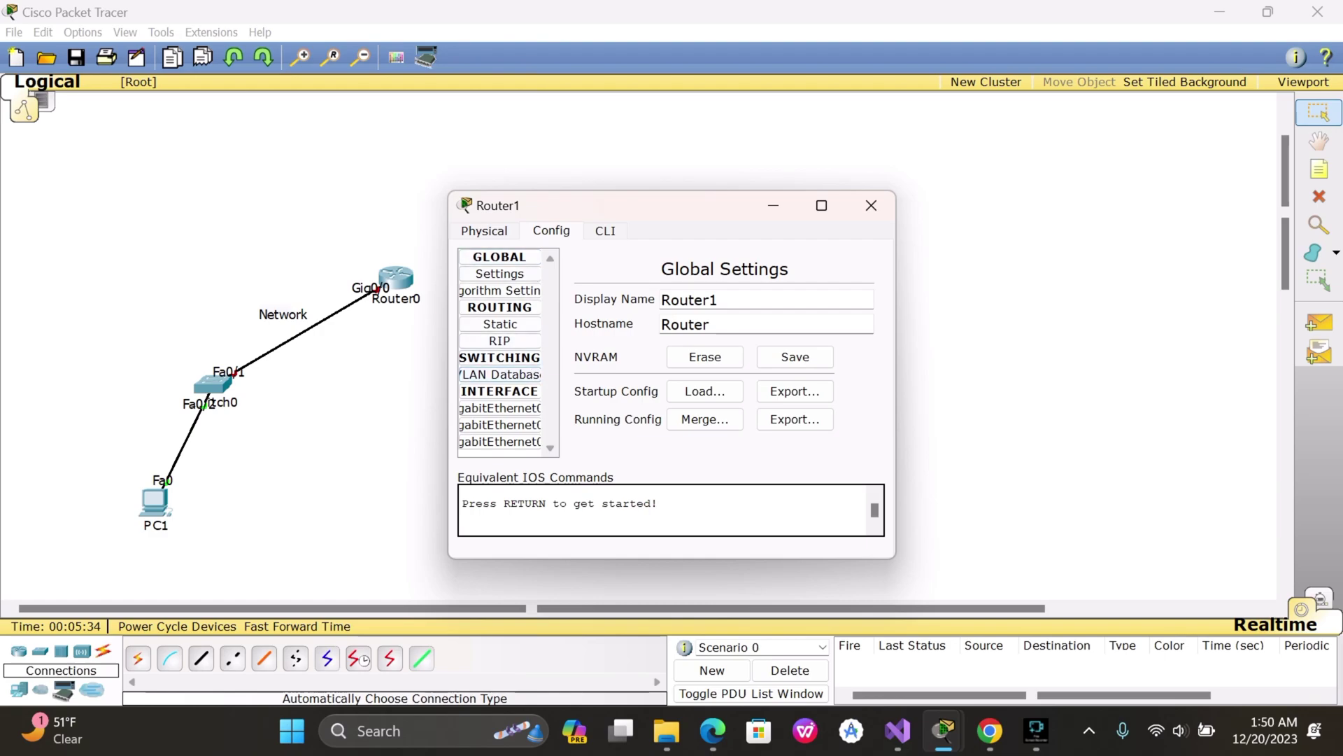
left_click(485, 230)
left_click(626, 397)
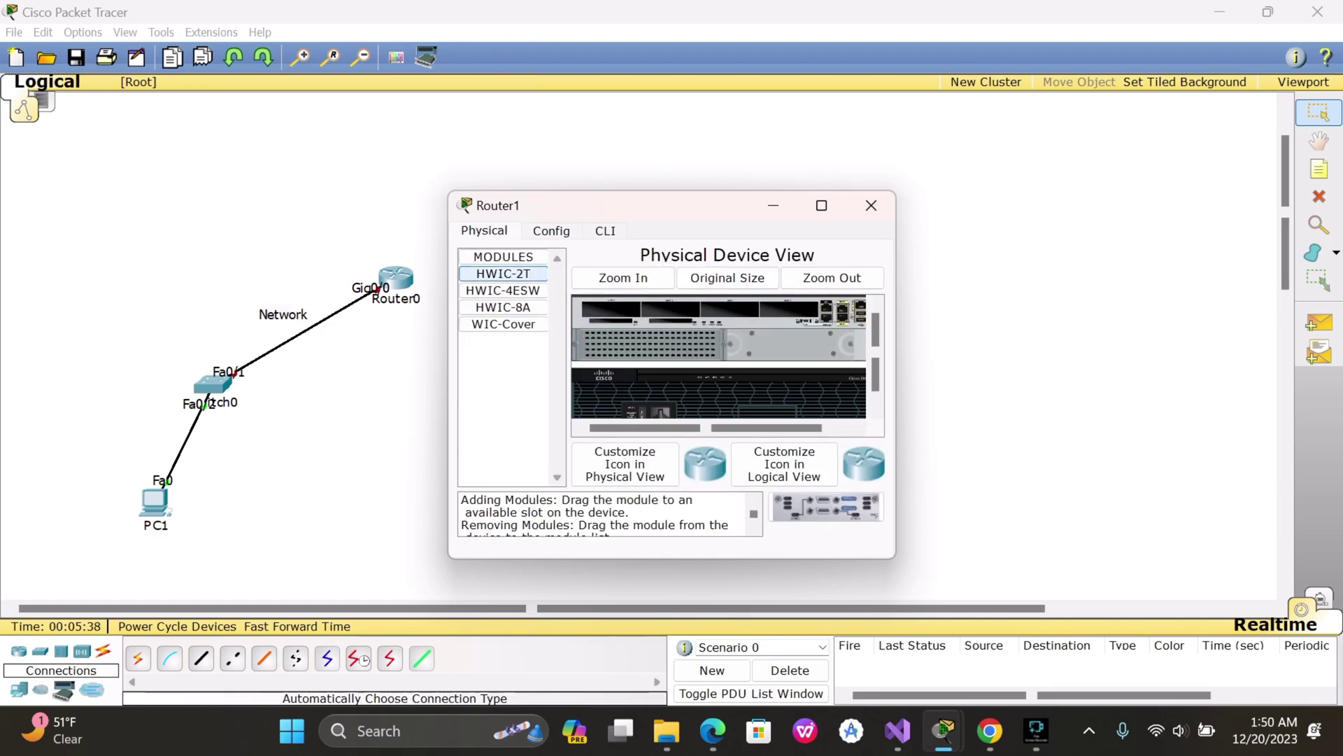
left_click_drag(518, 271, 604, 306)
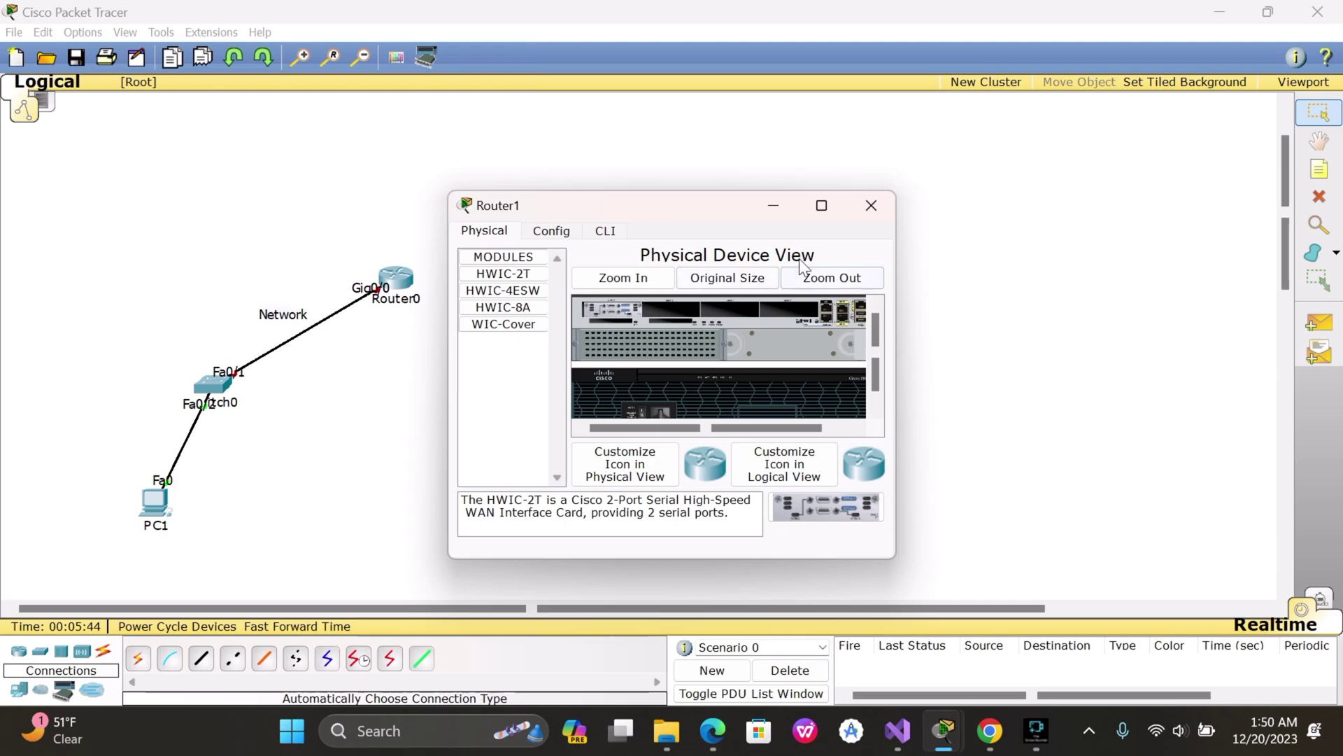
left_click(871, 205)
left_click(450, 375)
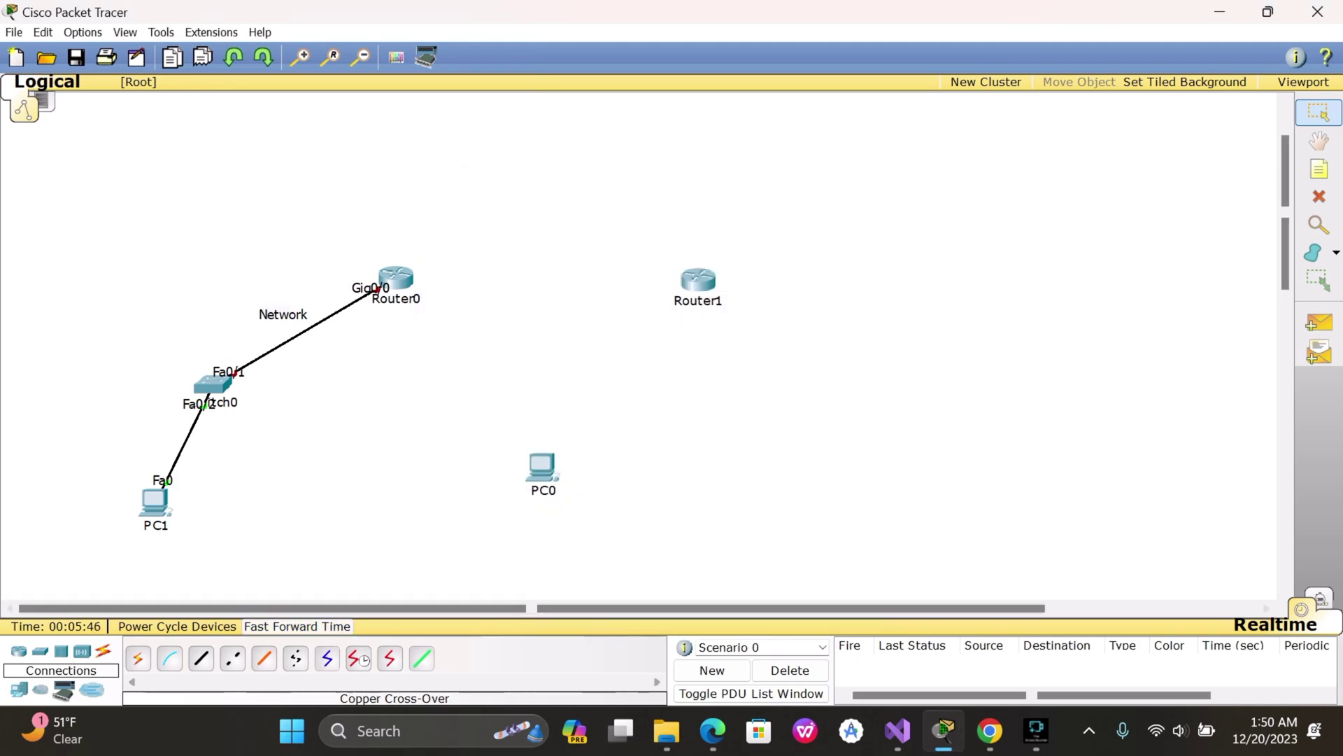
Step: Connect Router0 to Router1 with a serial link using the automatically chosen connection type
left_click(359, 664)
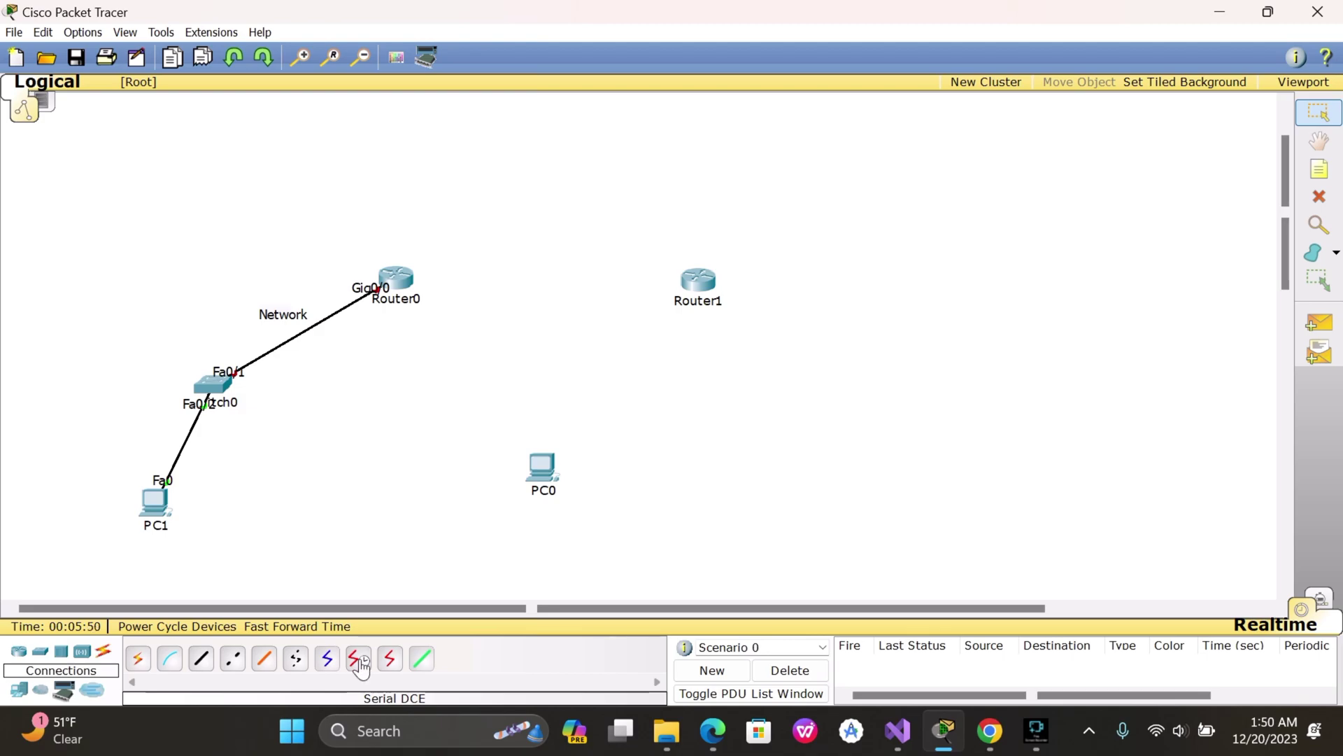
left_click(143, 660)
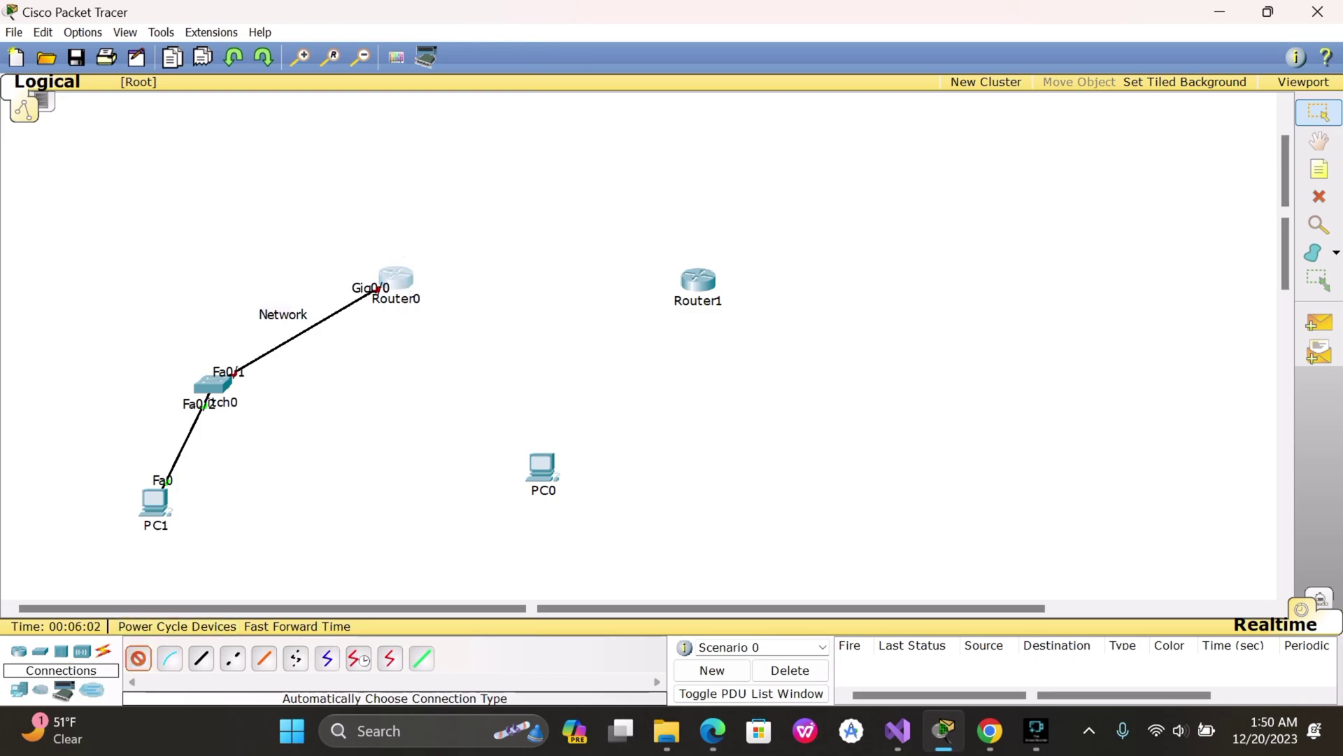
left_click(406, 286)
left_click(698, 280)
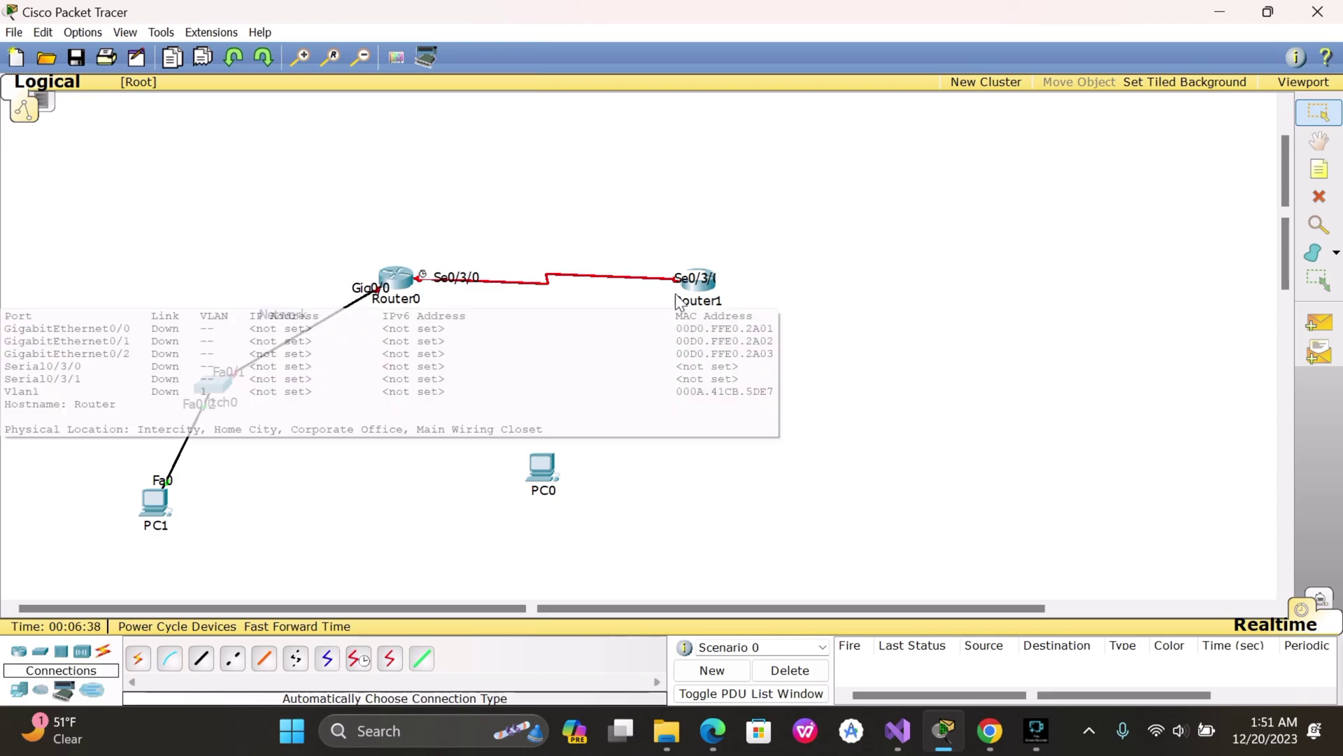
Step: Place a note reading "2 Host" above the serial link between the two routers
left_click(1319, 170)
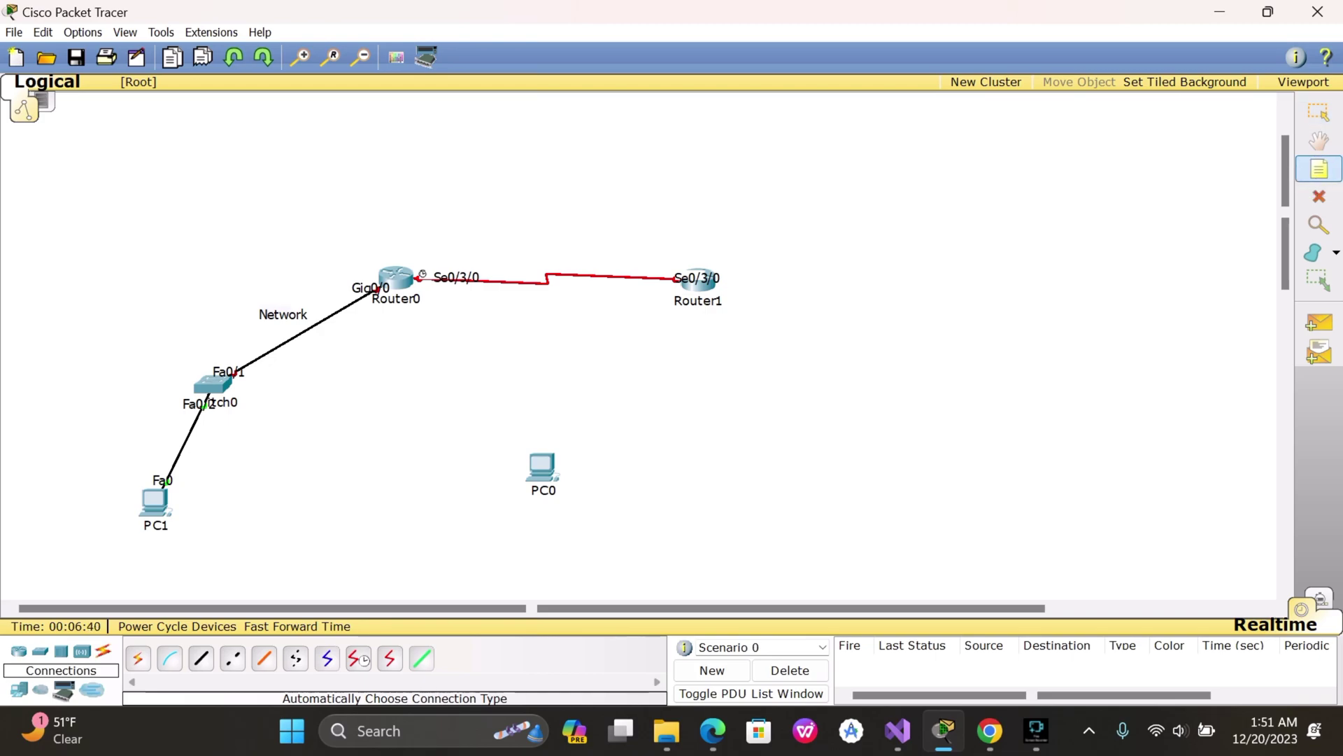
left_click(518, 251)
type("2 Host")
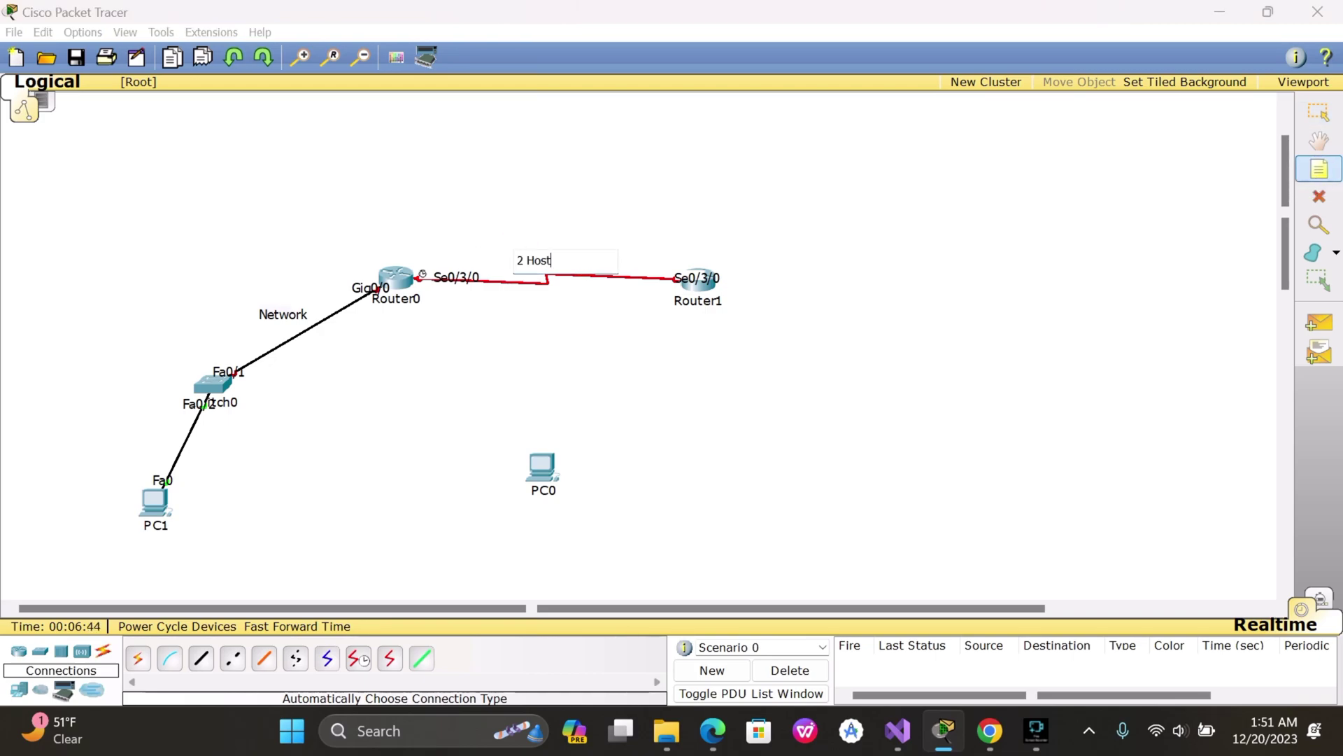
left_click(592, 368)
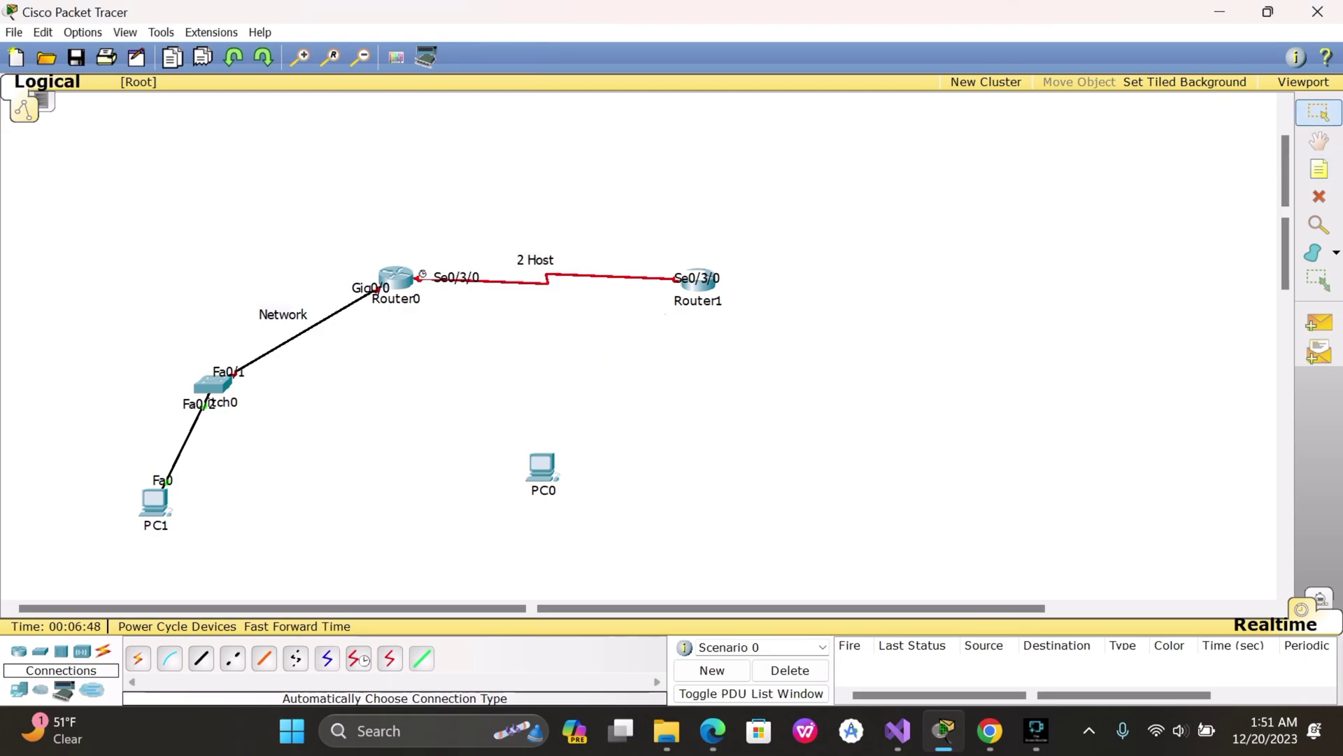
Step: Open Router0's command line, decline the initial configuration dialog, and enter privileged mode with EN
left_click(390, 276)
left_click(598, 231)
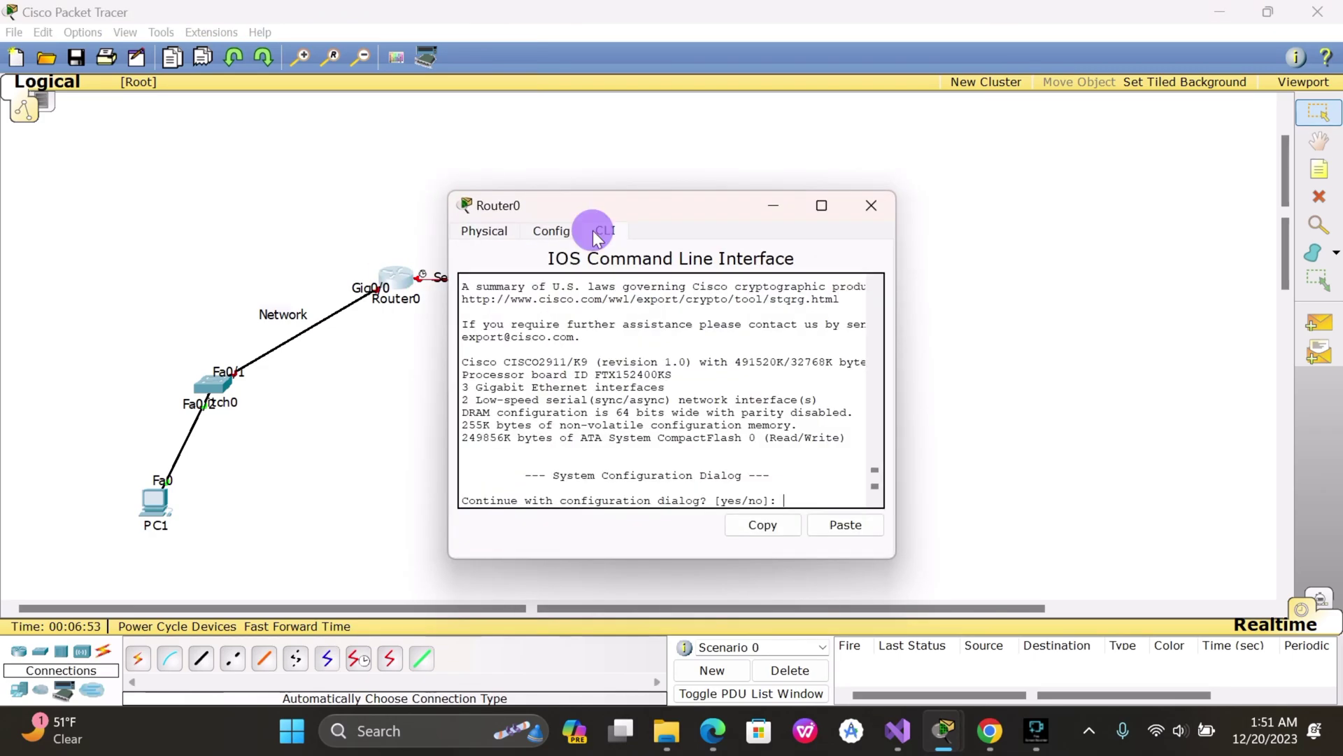
type("N")
key("Return")
key("Return")
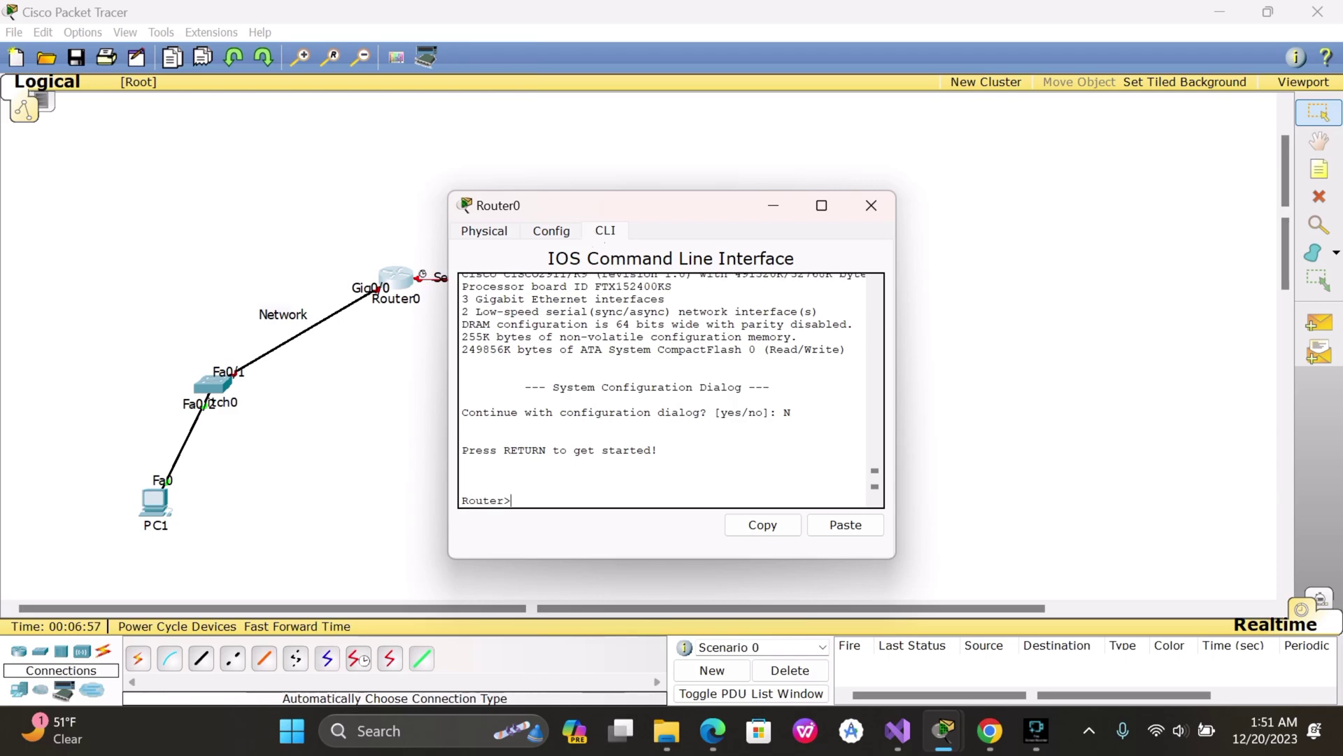
type("EN")
key("Return")
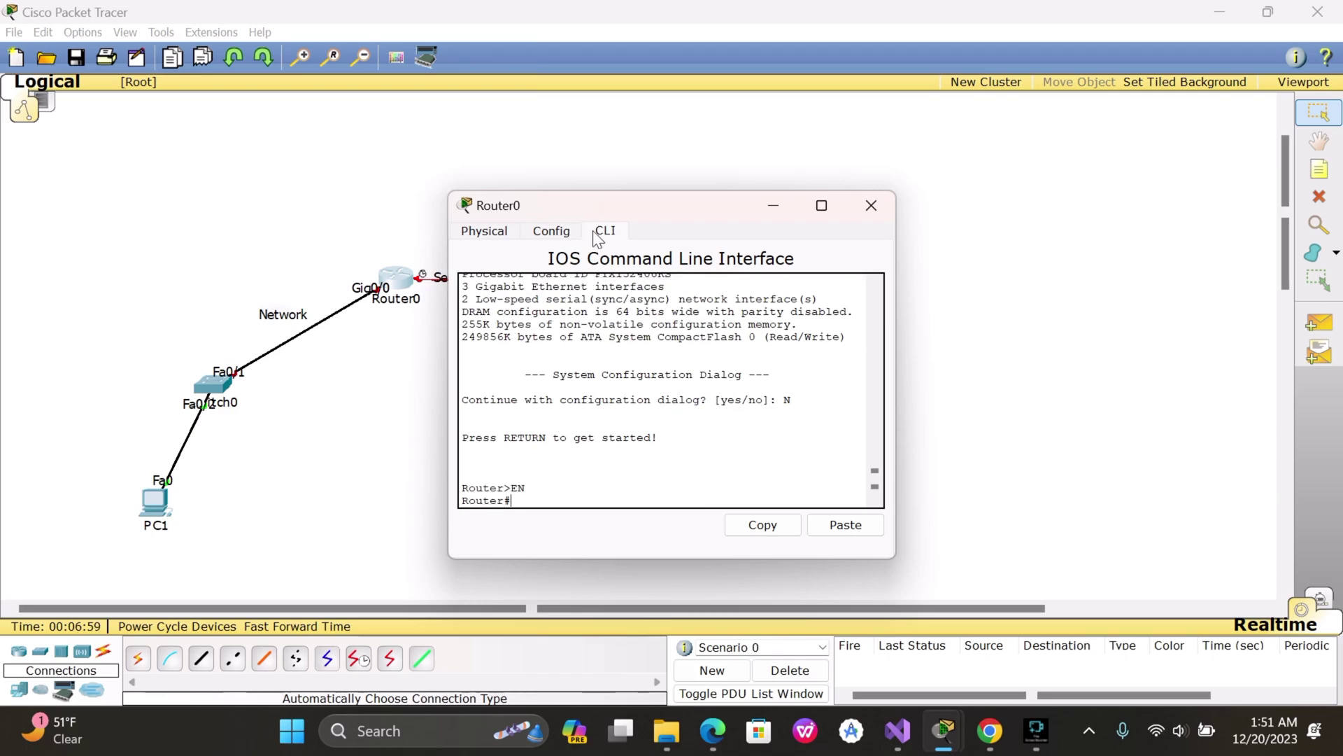
Step: Enter global configuration mode on Router0 and select interface se0/3/0
type("cob")
key("BackSpace")
type("nfigure terminal")
key("Return")
type("interface")
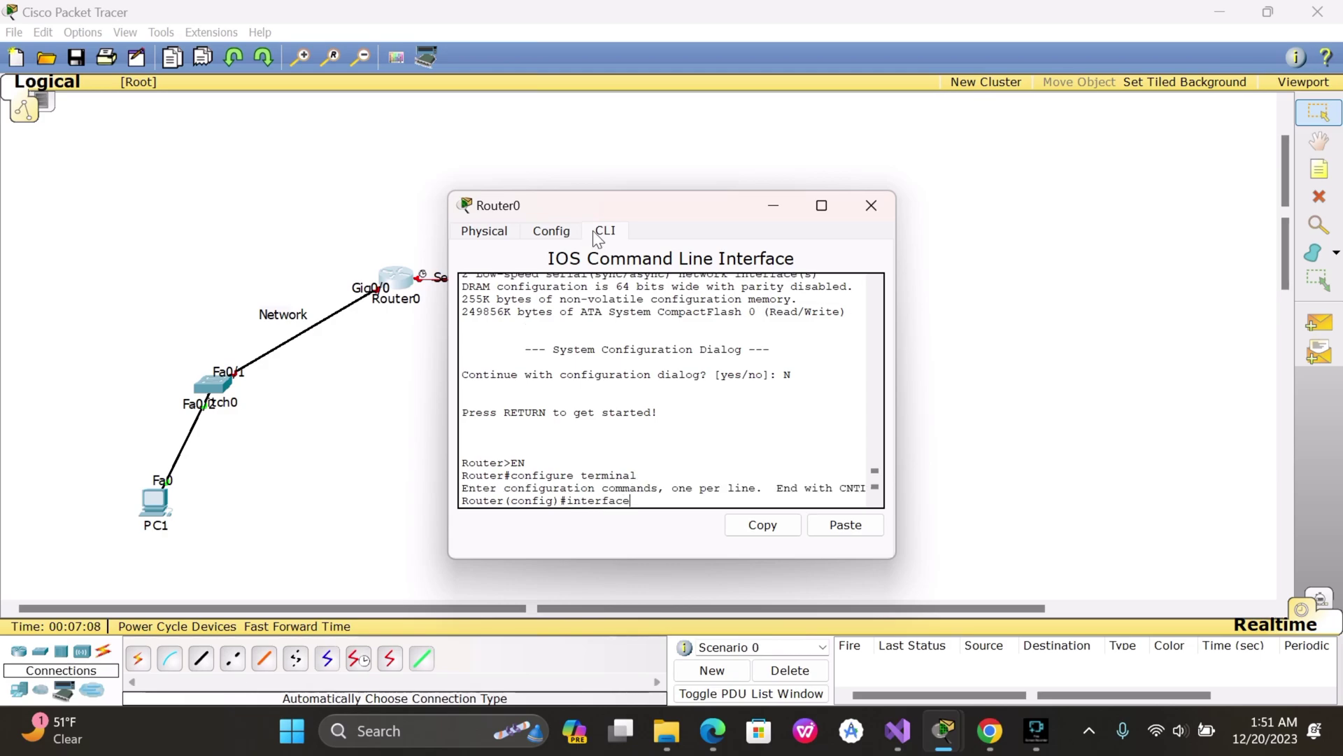
left_click_drag(624, 209, 736, 217)
type("se")
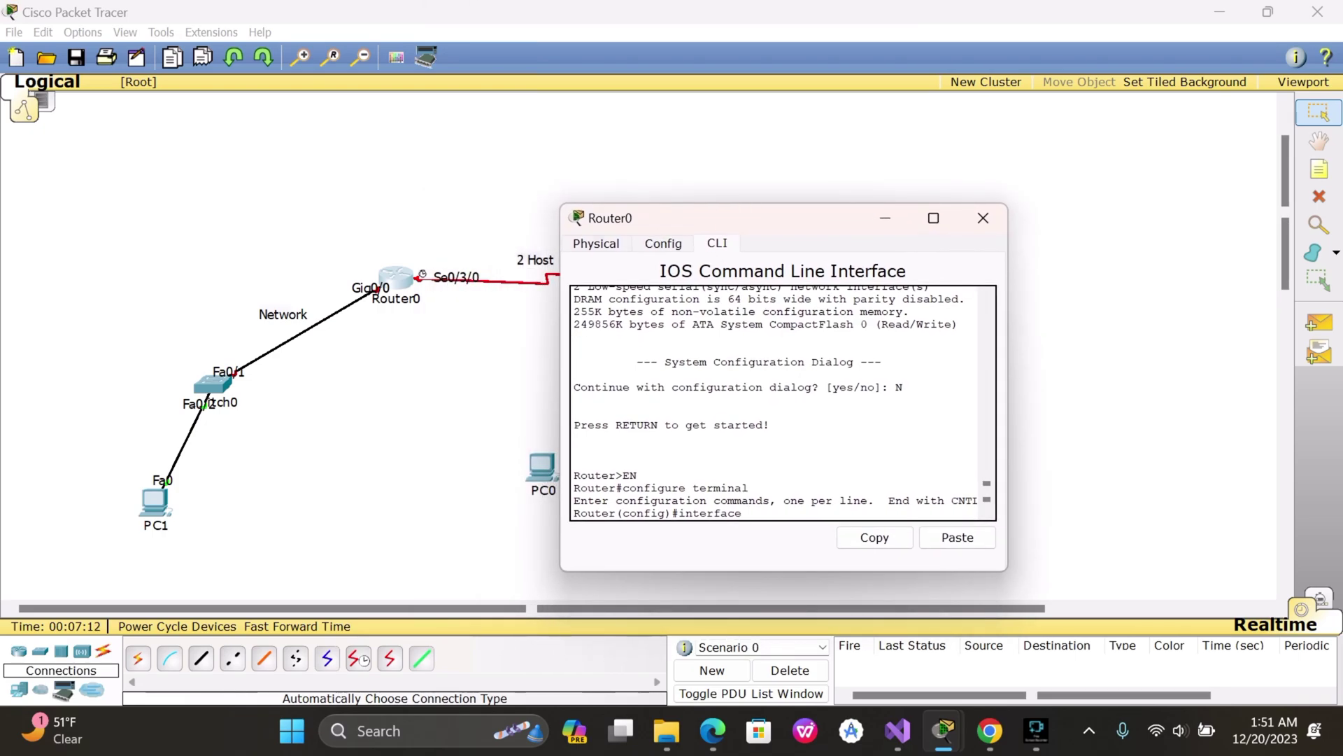
type("0/3/0")
key("Return")
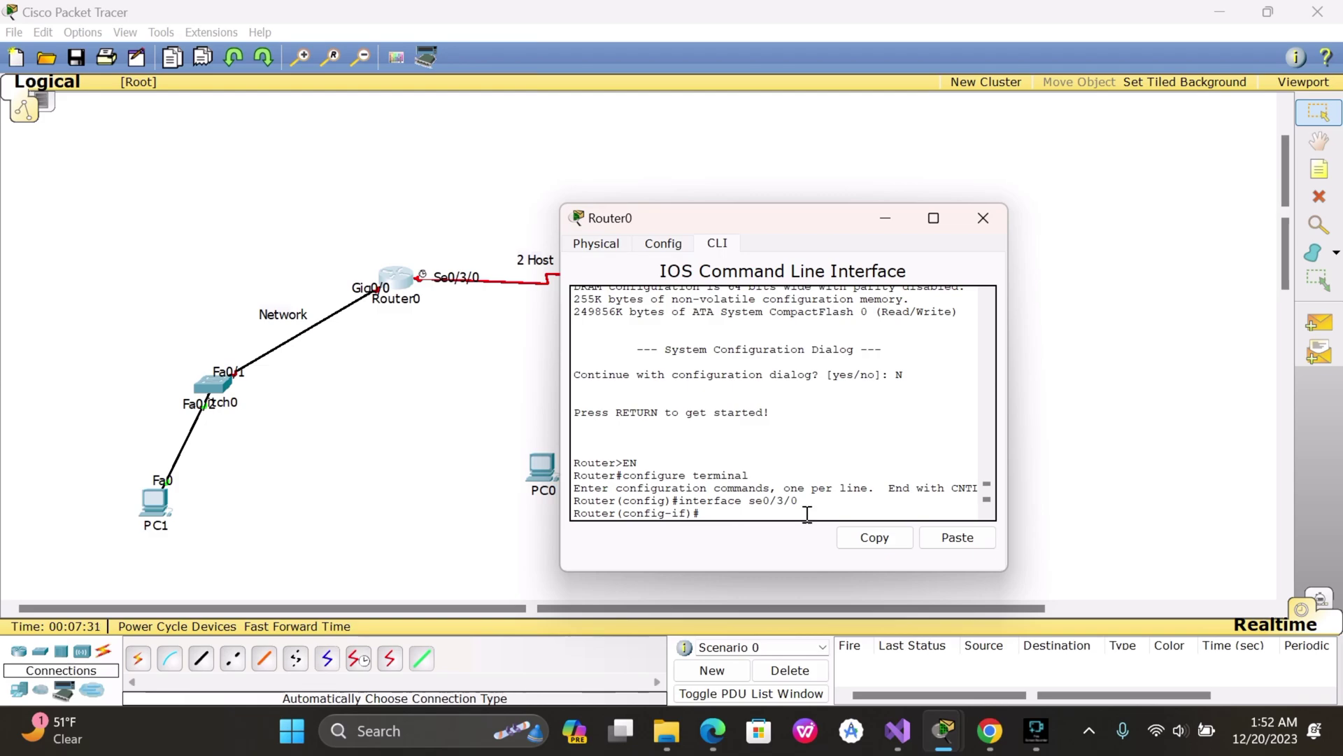
Step: Assign 192.168.1.1 with mask 255.255.255.252 to Router0's serial interface, enable it with no shut, and close the router's window
type("ip add 192.168.1.")
type("1 255.25")
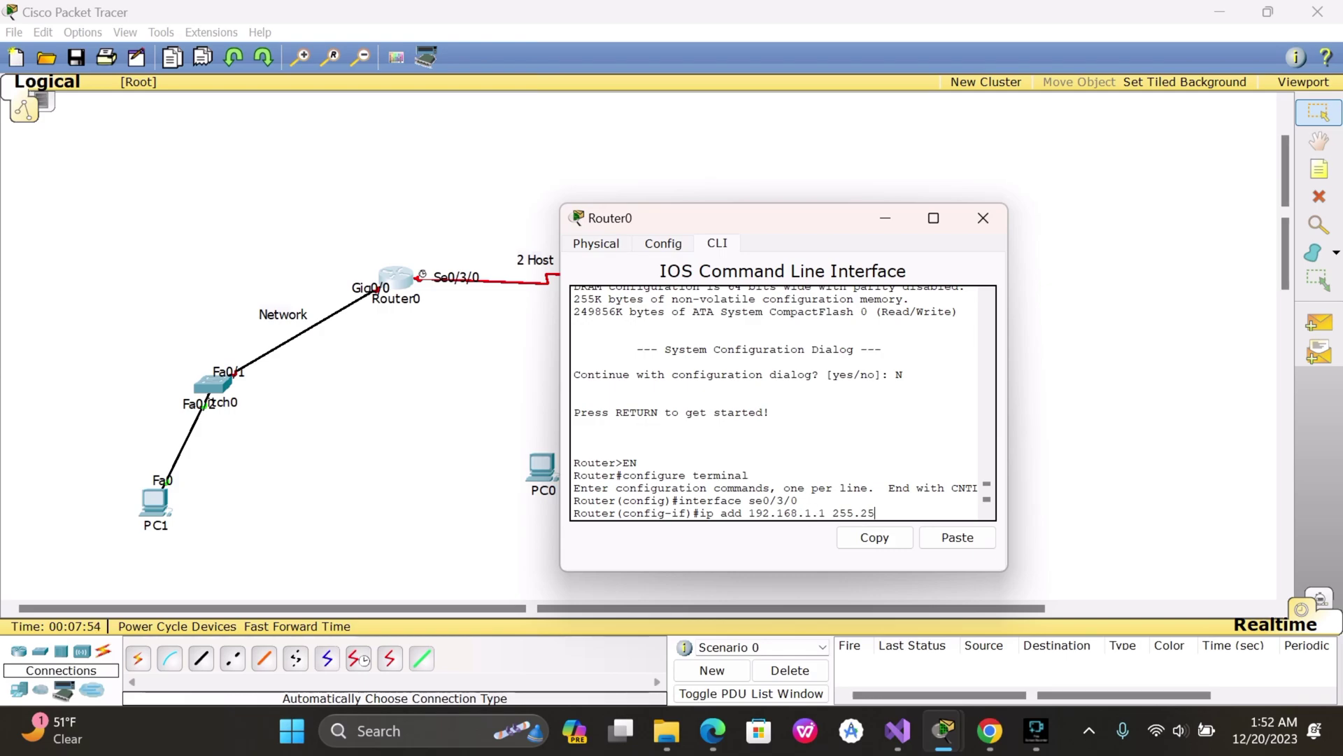
type("5.255.252")
key("Return")
type("n")
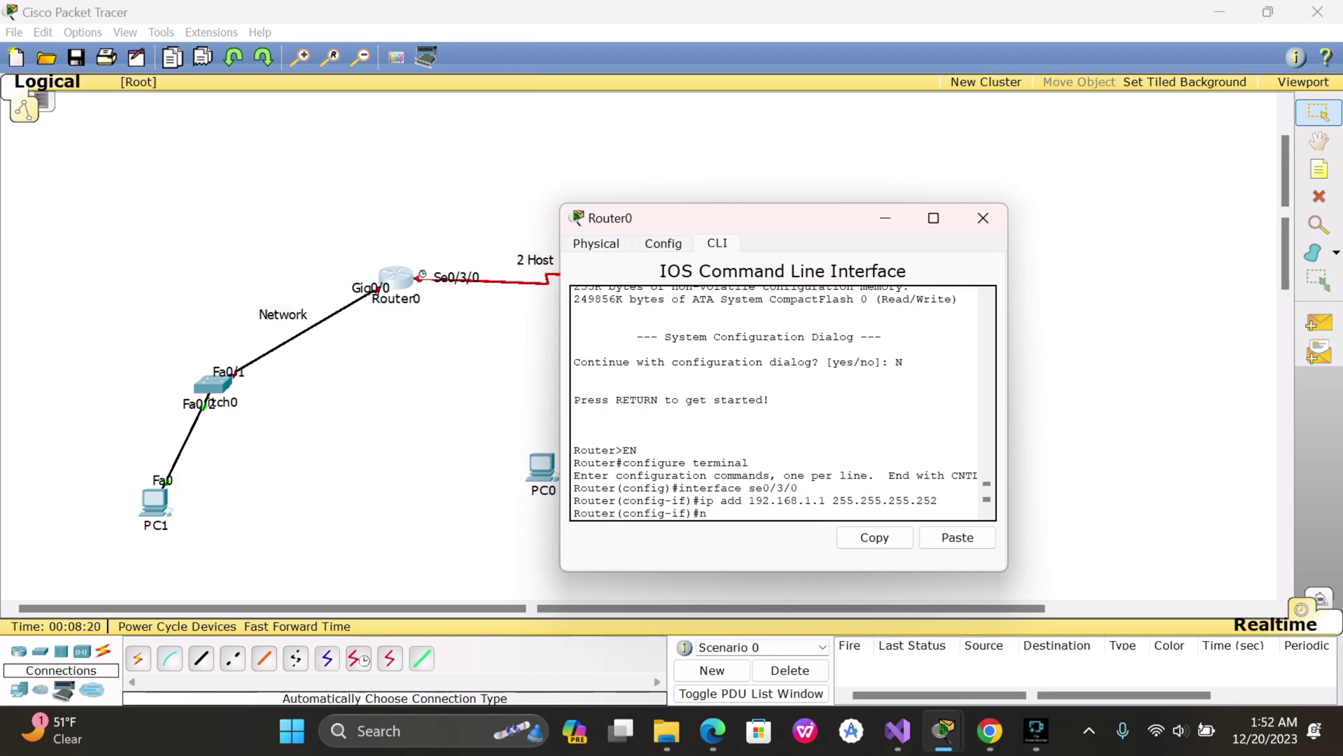
type("o shut")
key("Return")
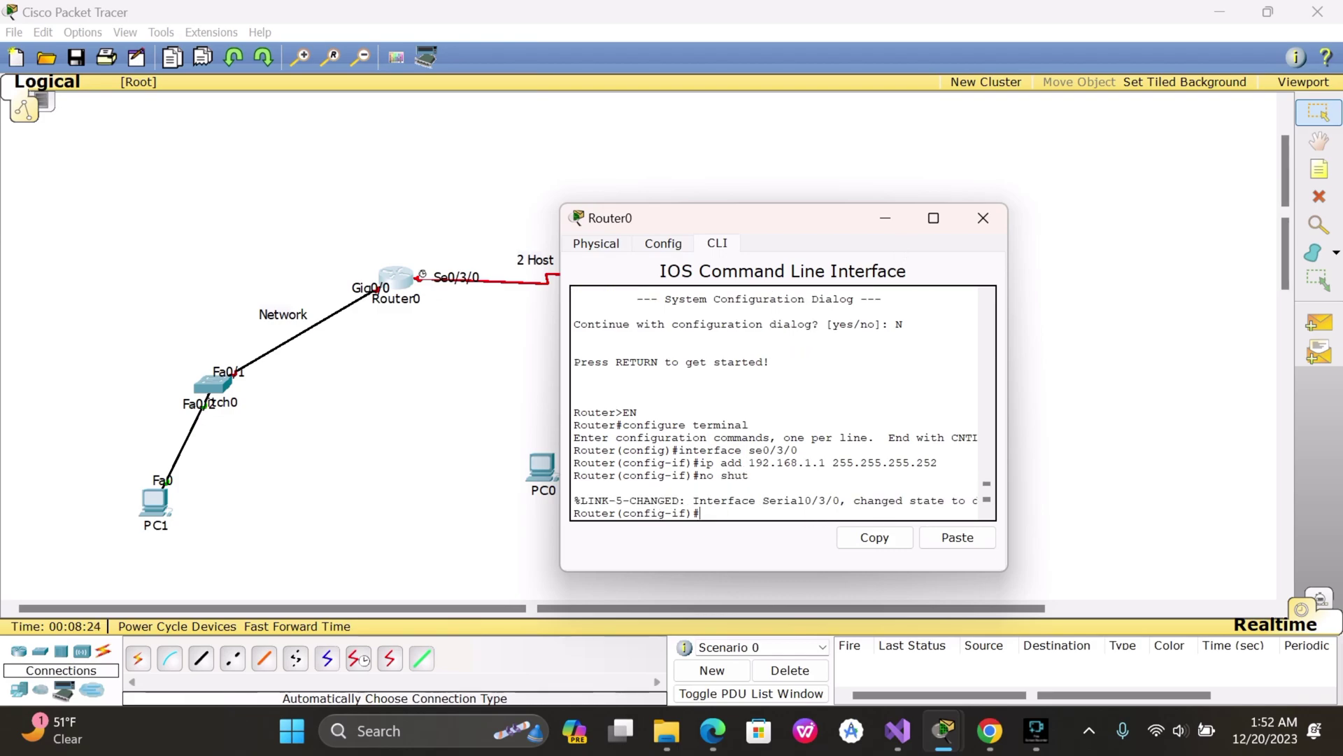
left_click(983, 217)
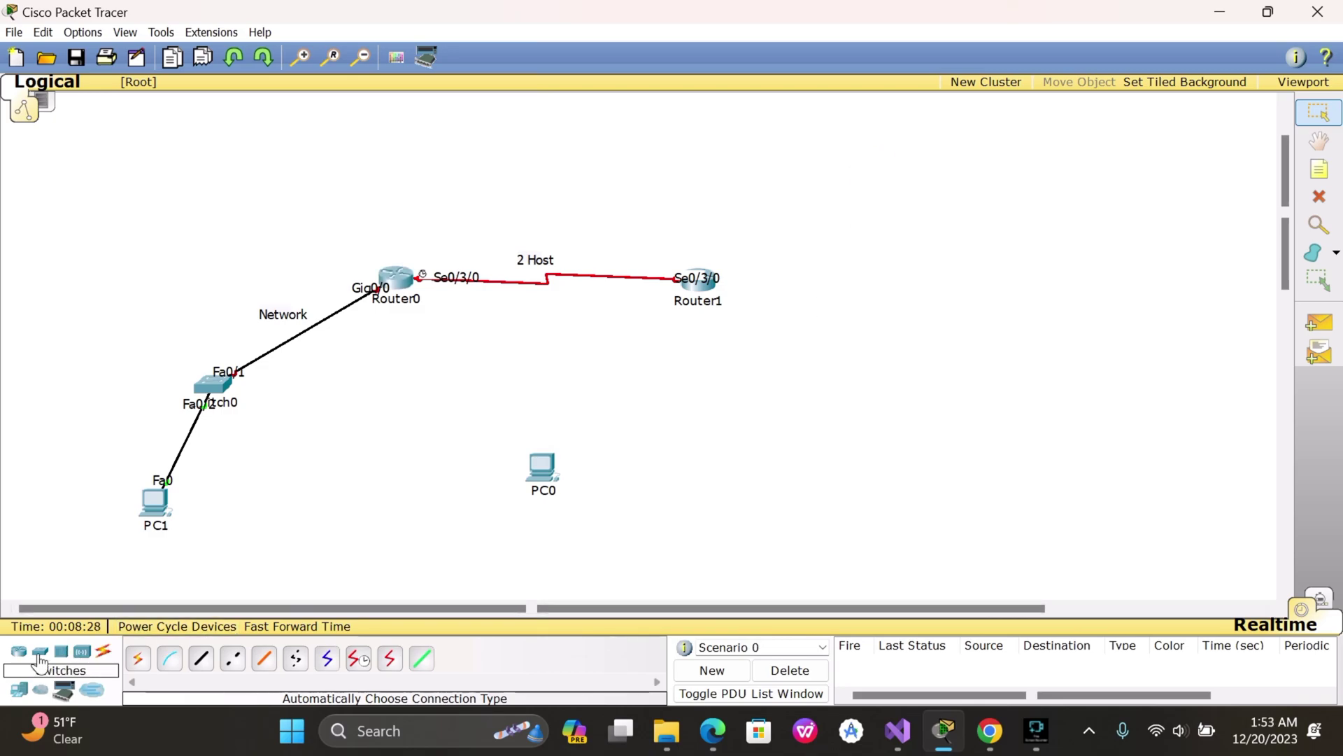
Step: Add a 2950-24 switch to the workspace below Router1
left_click(40, 651)
left_click_drag(138, 658, 763, 385)
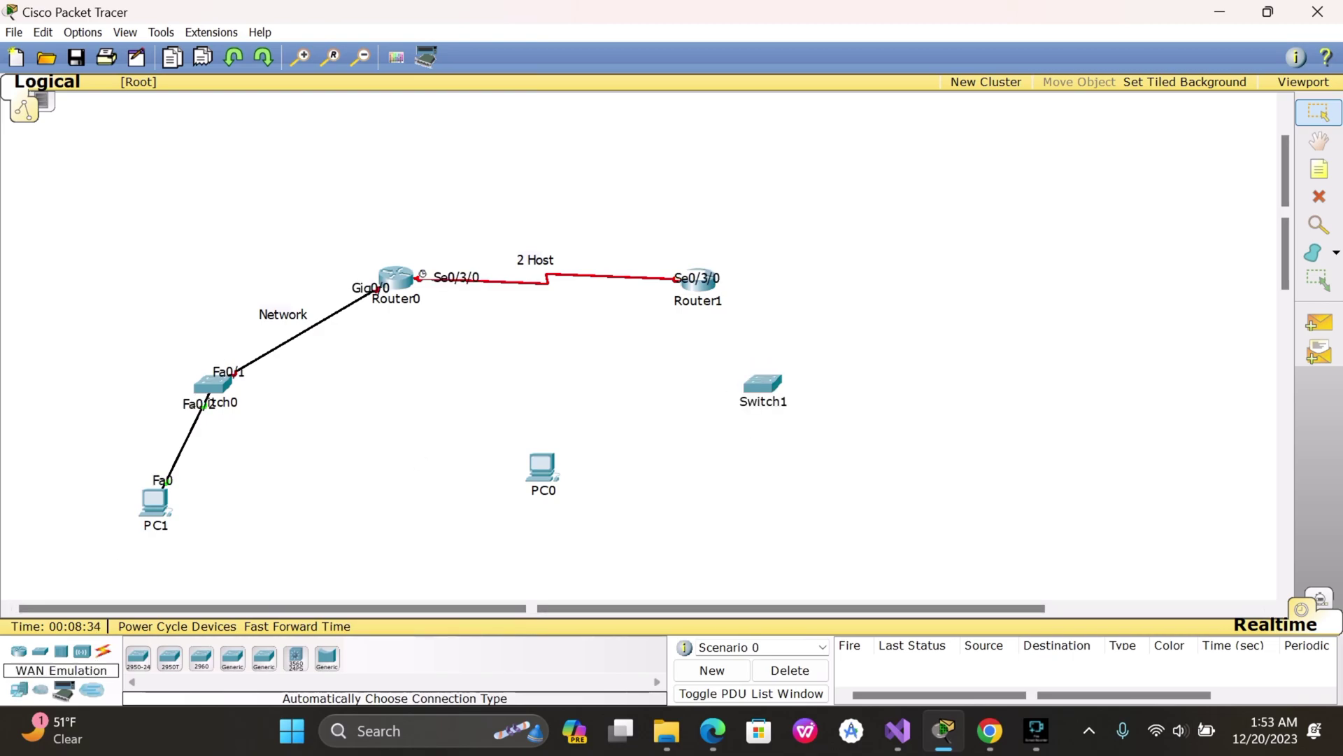
Step: Add a generic PC below and to the right of Switch1, and move PC0 to just below the switch
left_click(19, 690)
left_click(137, 658)
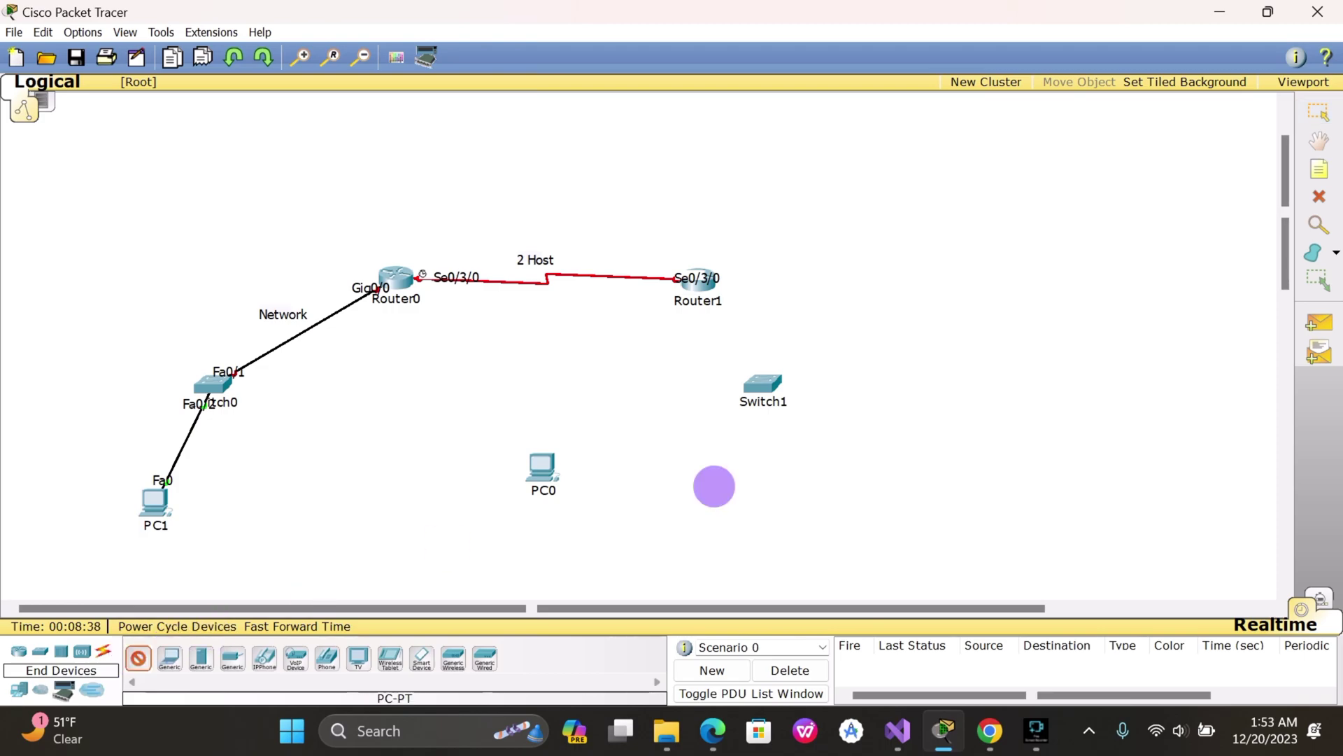
left_click(896, 477)
left_click_drag(543, 468, 714, 462)
Step: Connect Switch1 to Router1 using the automatically chosen connection type
left_click(102, 651)
left_click(104, 652)
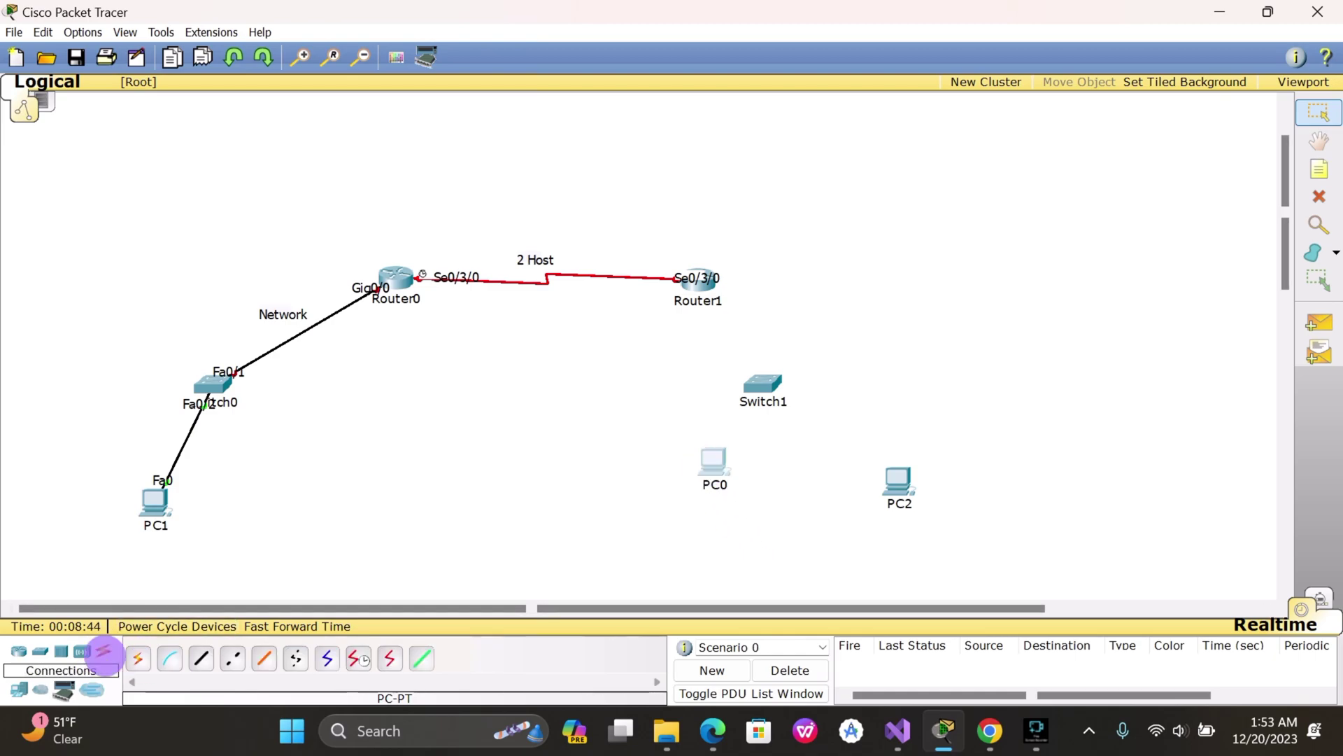
left_click(138, 658)
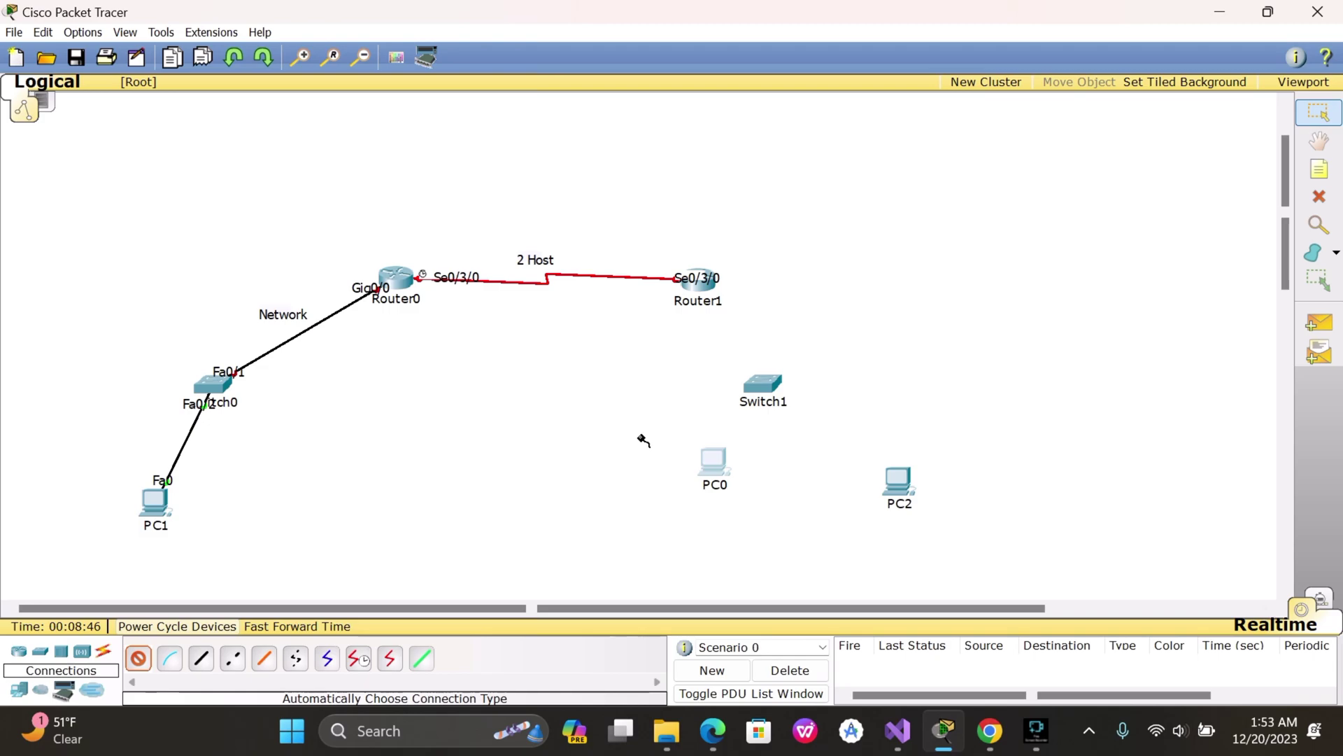
left_click(761, 382)
left_click(703, 283)
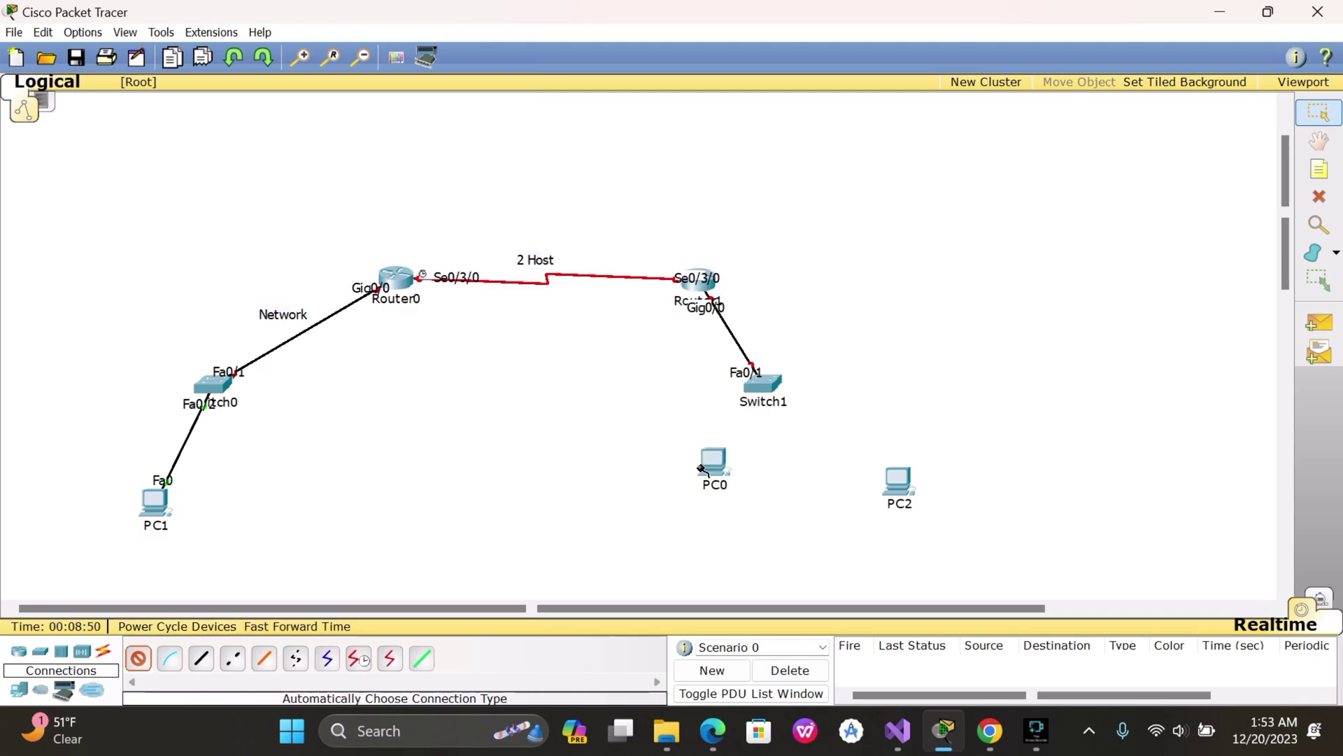
Step: Connect both PC0 and PC2 to Switch1 with automatically chosen cables
left_click(763, 384)
left_click(713, 462)
left_click(768, 384)
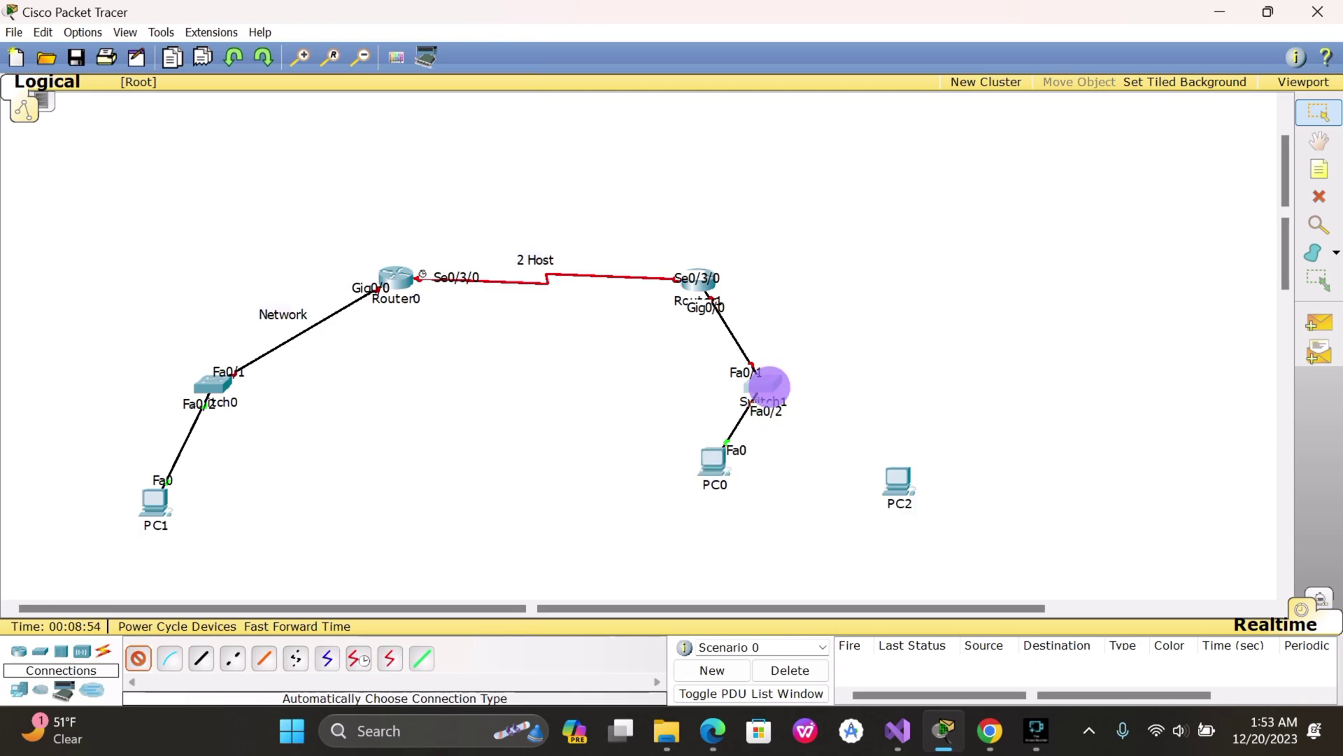
left_click(904, 493)
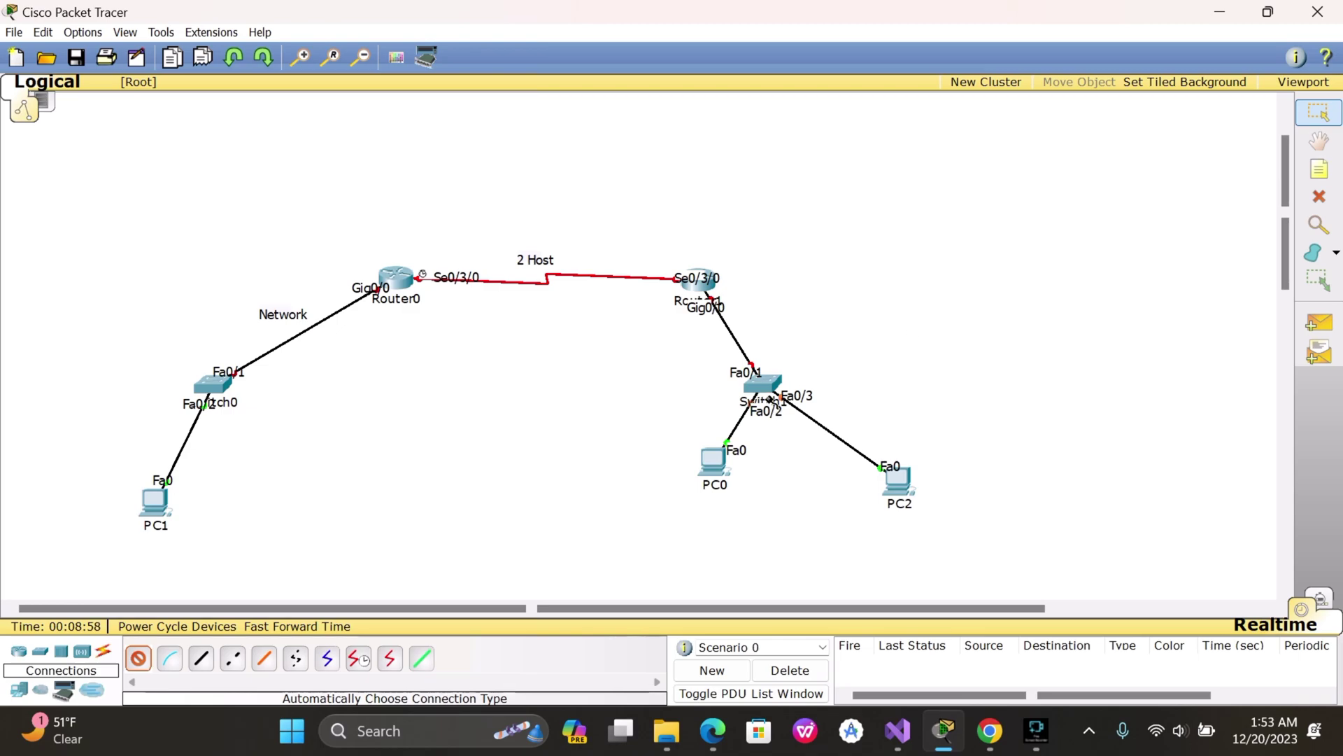
left_click(359, 658)
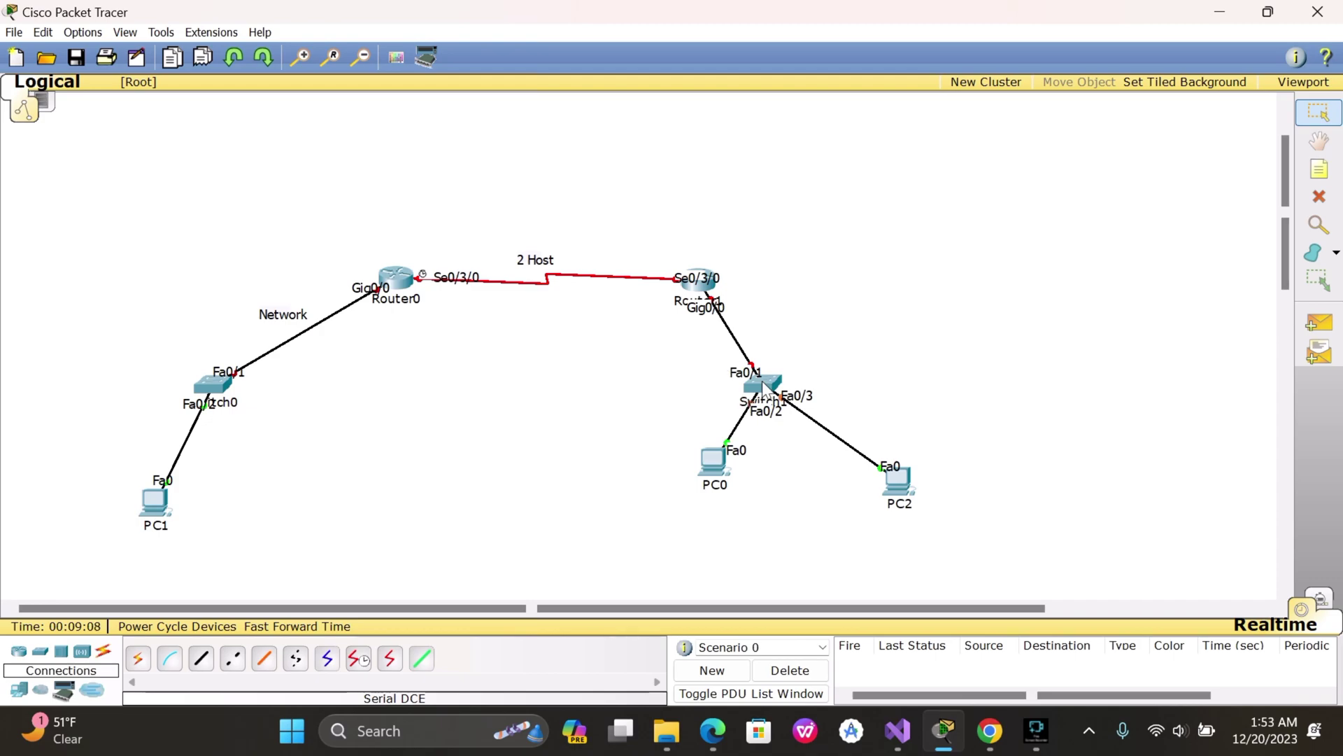
Step: Reposition Switch1 slightly up and to the right, and lower PC0 level with PC2
left_click_drag(762, 384, 805, 371)
left_click(712, 461)
left_click_drag(712, 462, 715, 481)
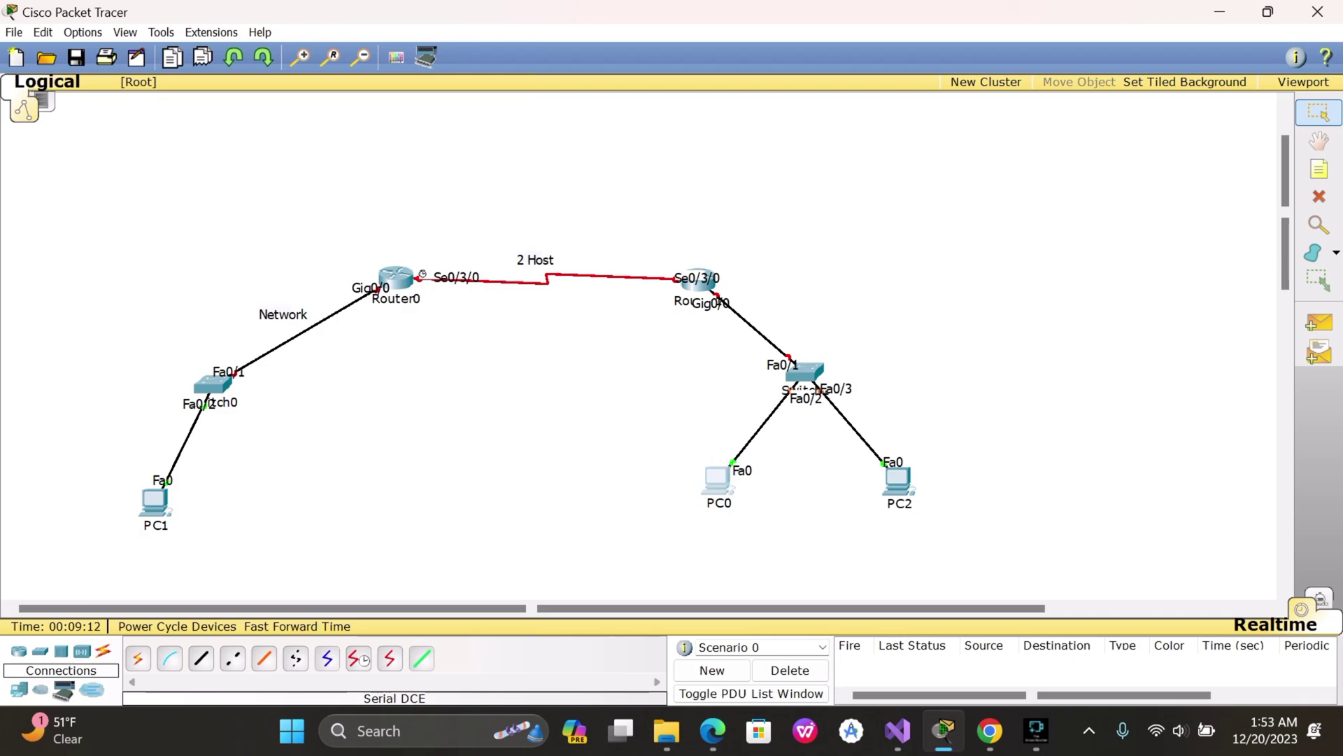
Step: Configure Router1's GigabitEthernet0/0 with IP address 192.168.2.1 and subnet mask 255.255.255.0, and turn the port on
left_click(698, 283)
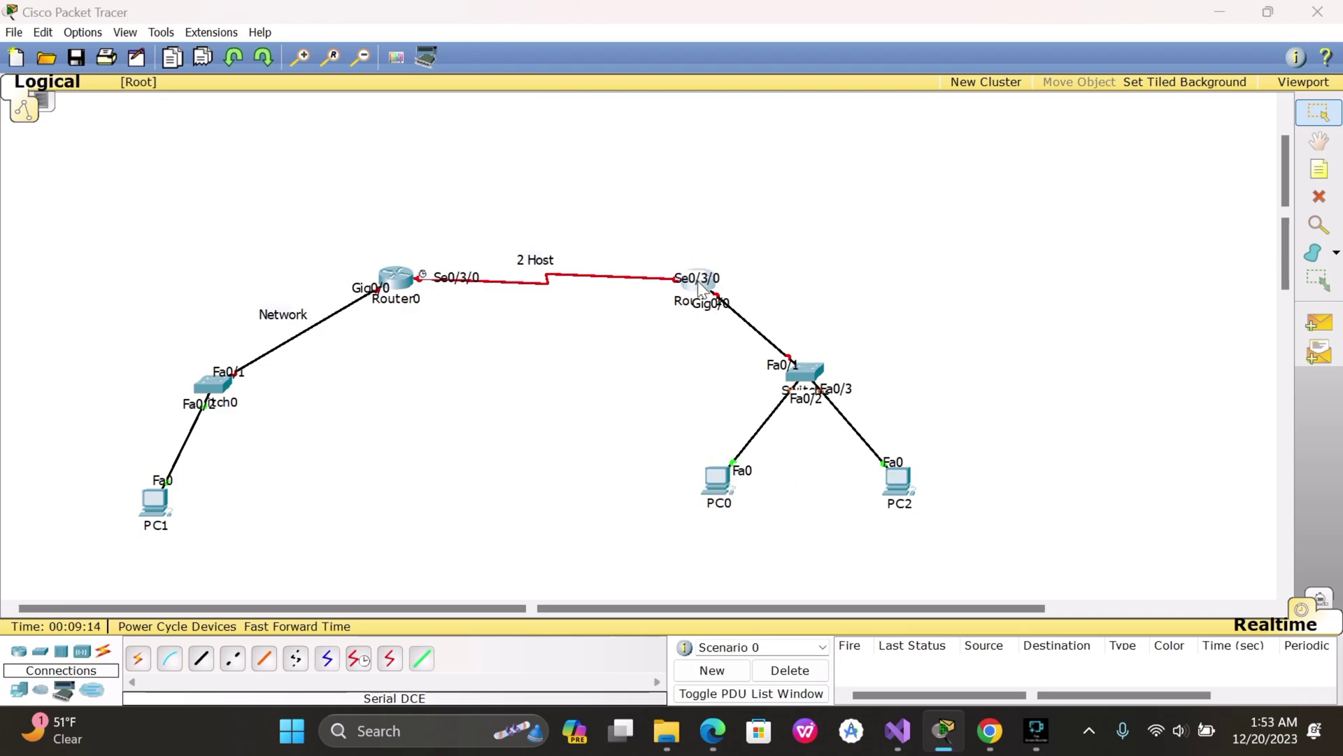
left_click_drag(665, 204, 417, 223)
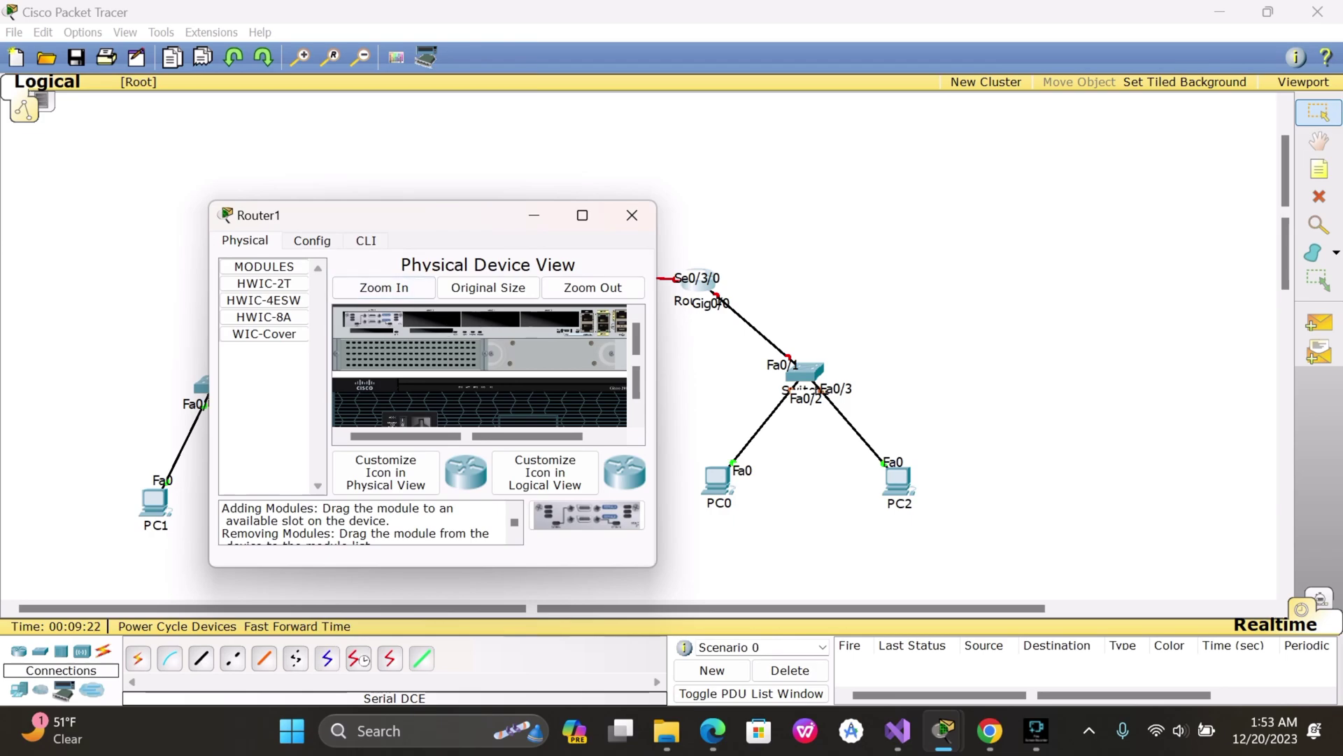
left_click(314, 239)
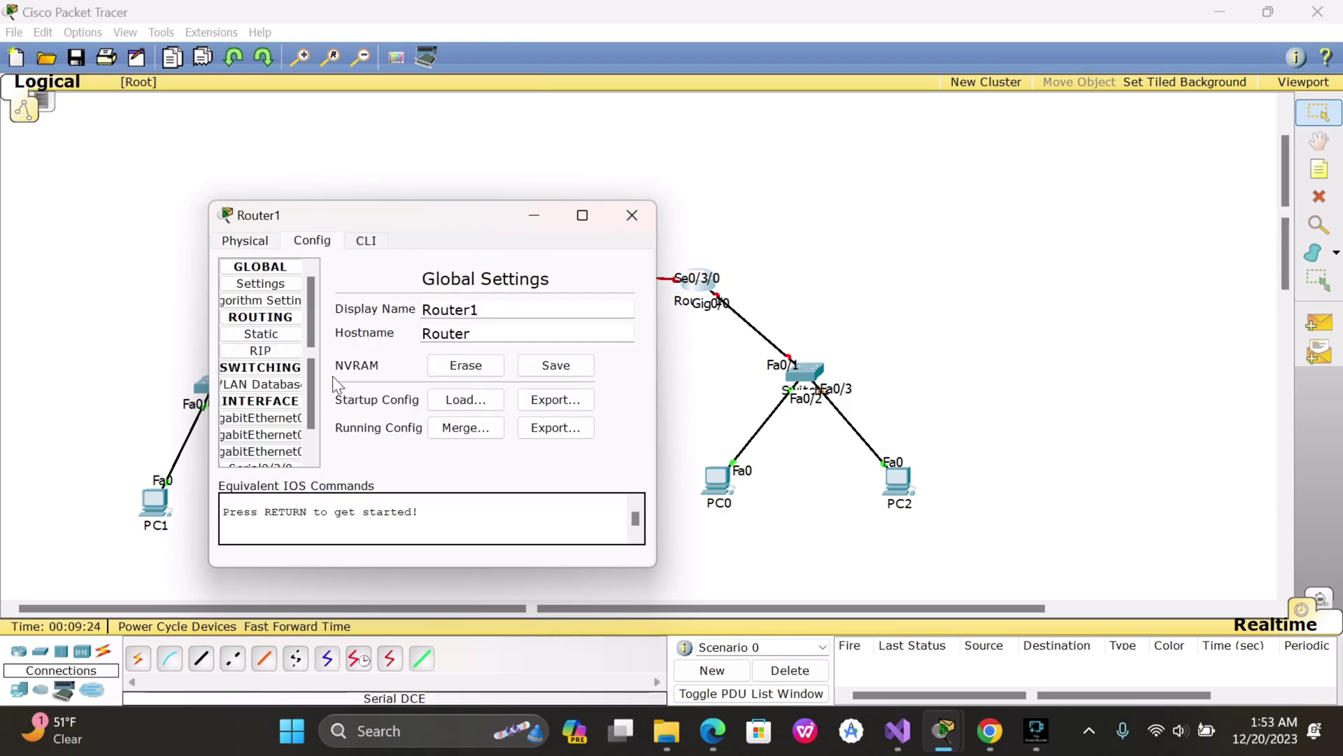
left_click(261, 418)
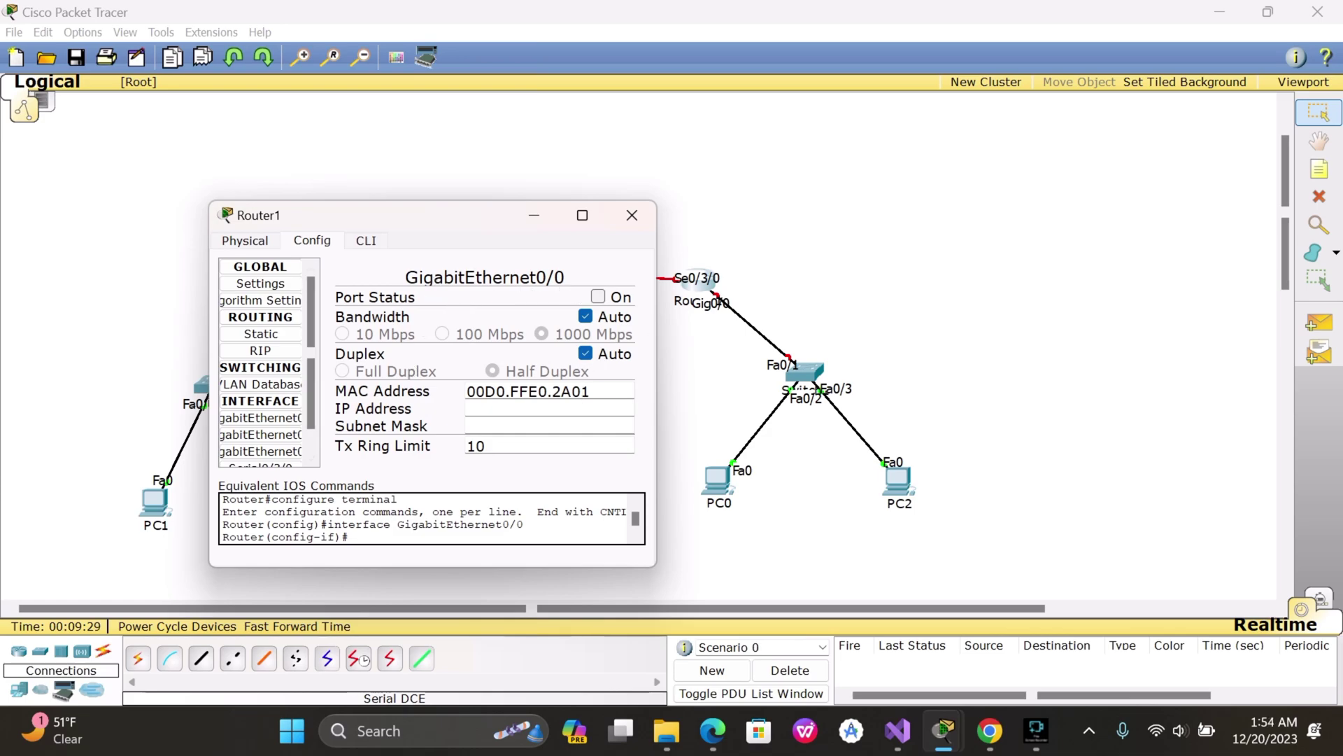
type("192.168.2.1")
left_click(570, 424)
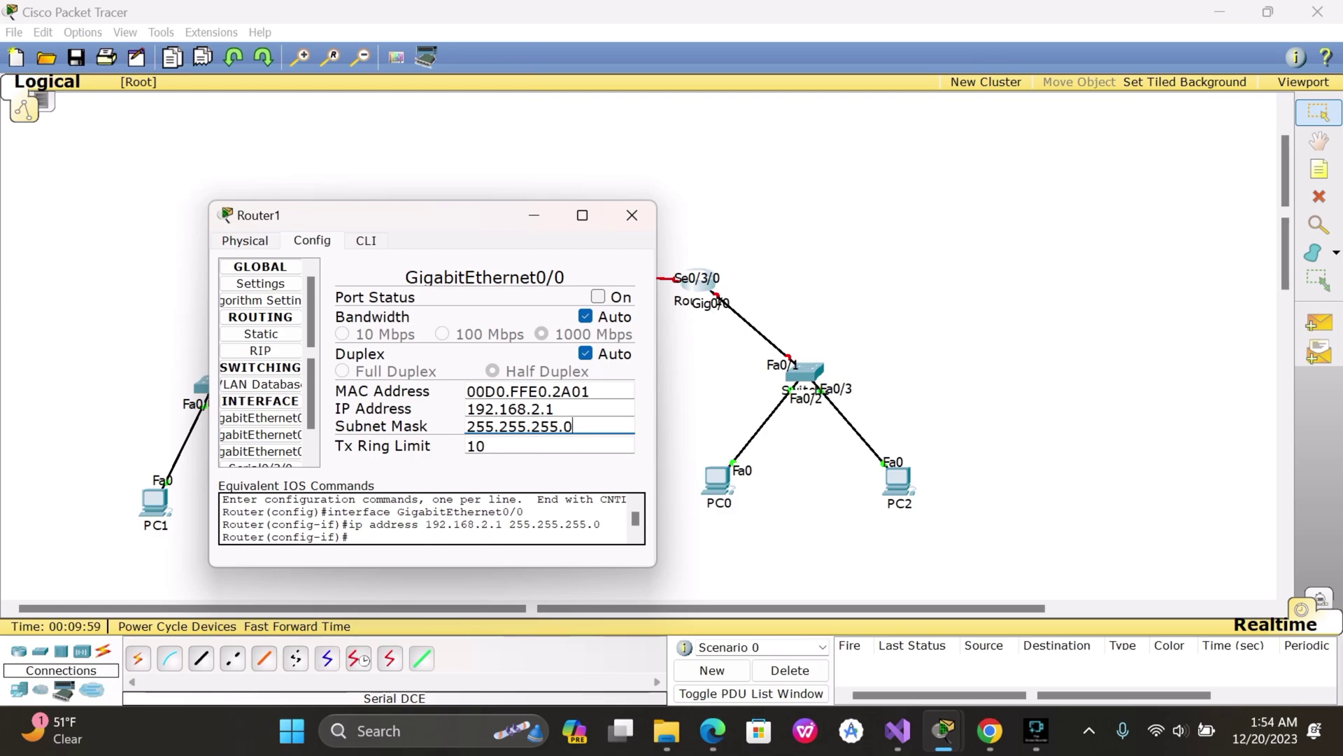
left_click(598, 296)
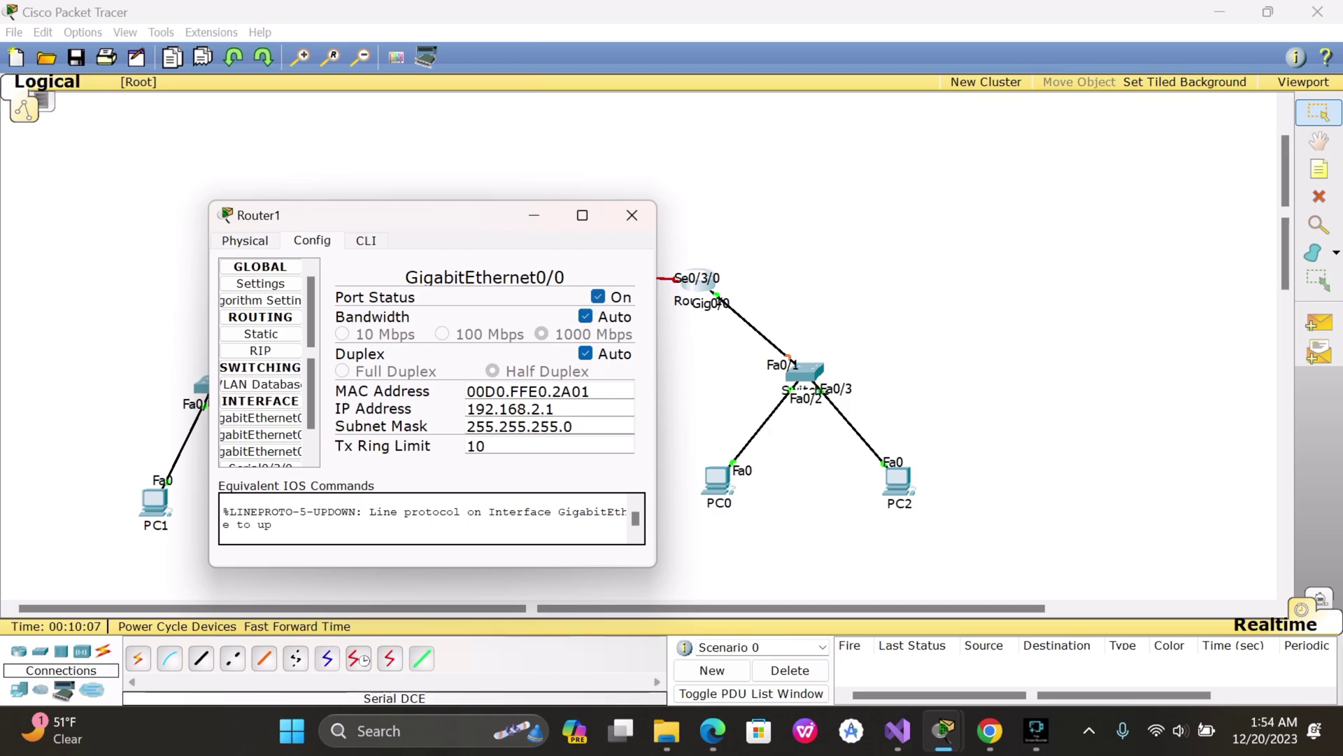
Step: Configure Router1's Serial0/3/0 with IP address 192.168.1.2 and subnet mask 255.255.255.0, and turn the port on
scroll(260, 420, "down", 1)
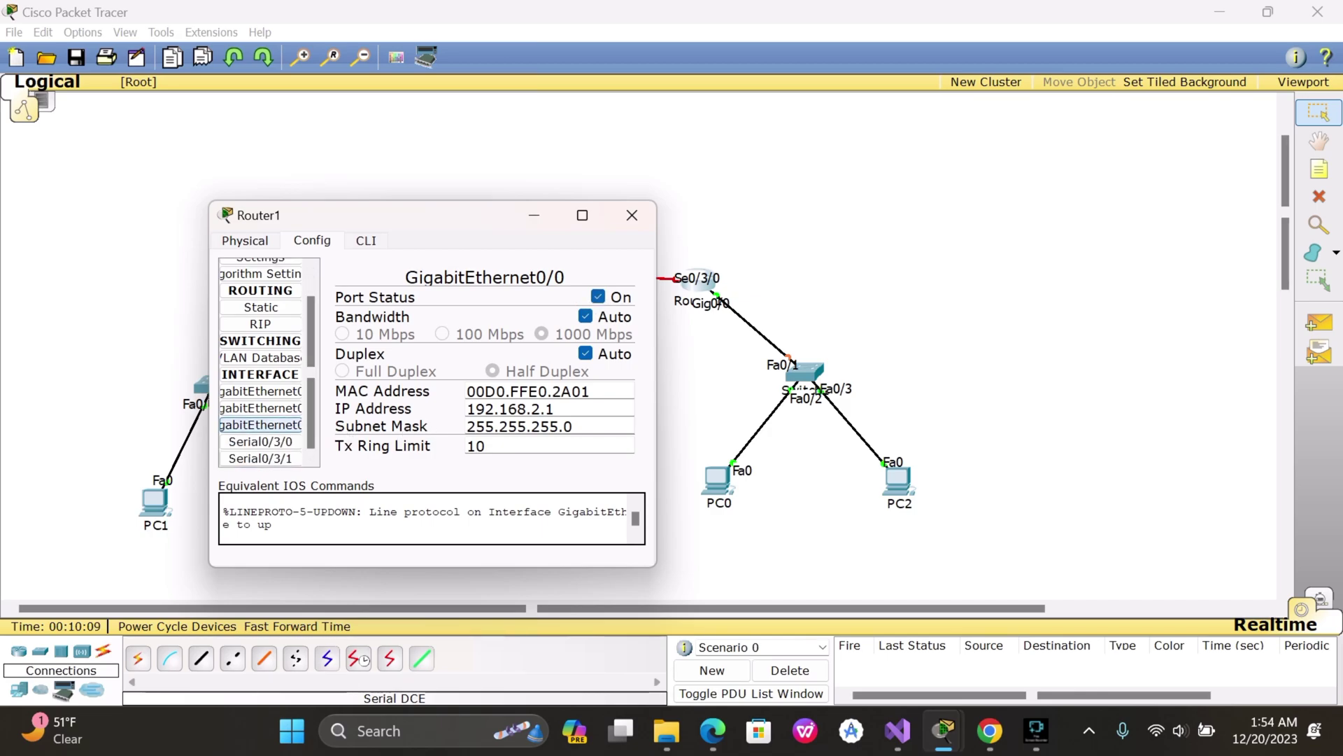
left_click(260, 441)
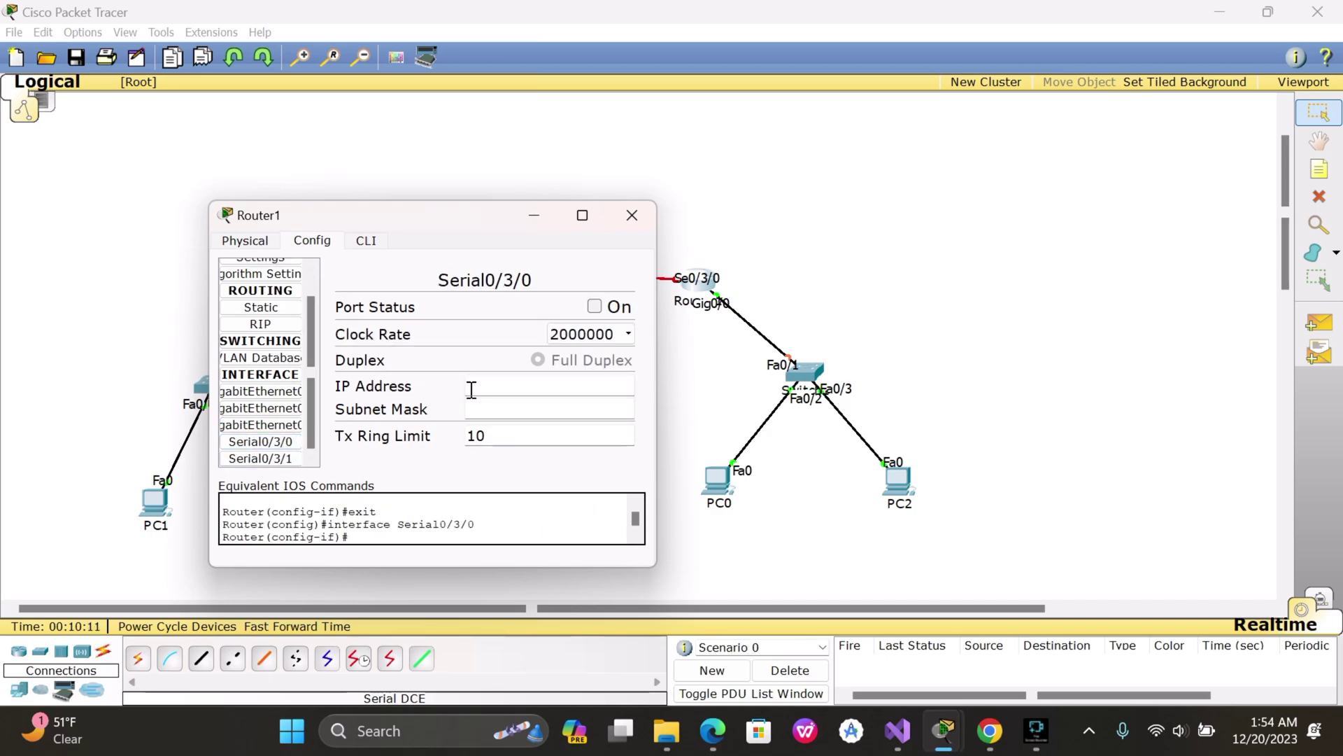
type("192.168.1.2")
left_click(567, 413)
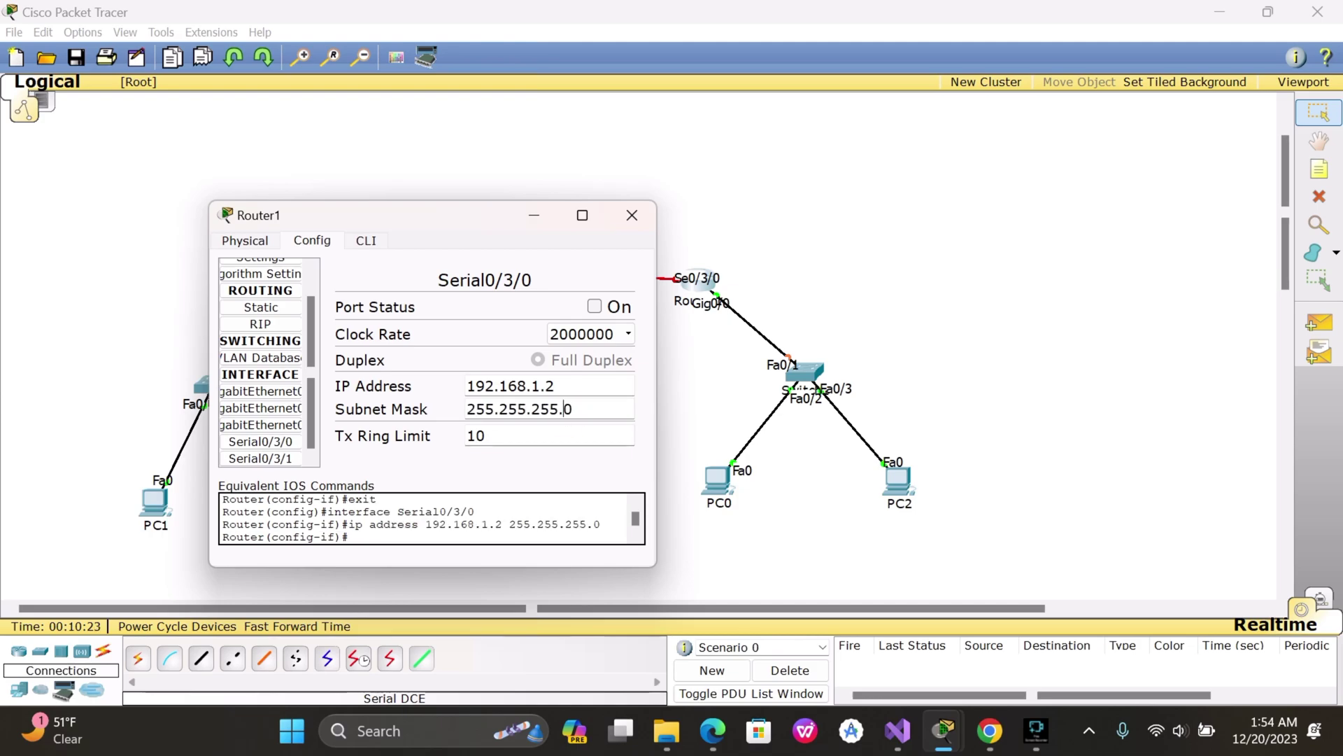
left_click(594, 307)
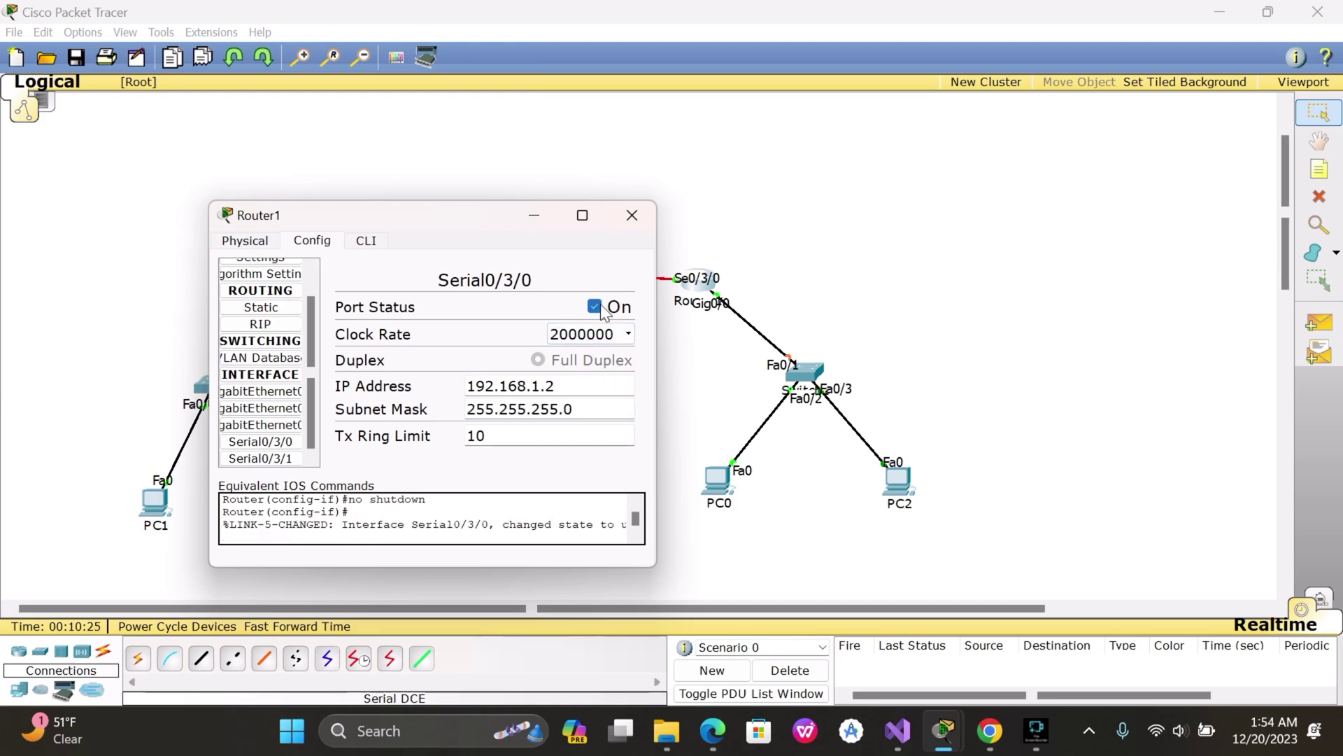
Step: Change the subnet mask of Router1's Serial0/3/0 interface to 255.255.255.252, keeping IP address 192.168.1.2
left_click(631, 216)
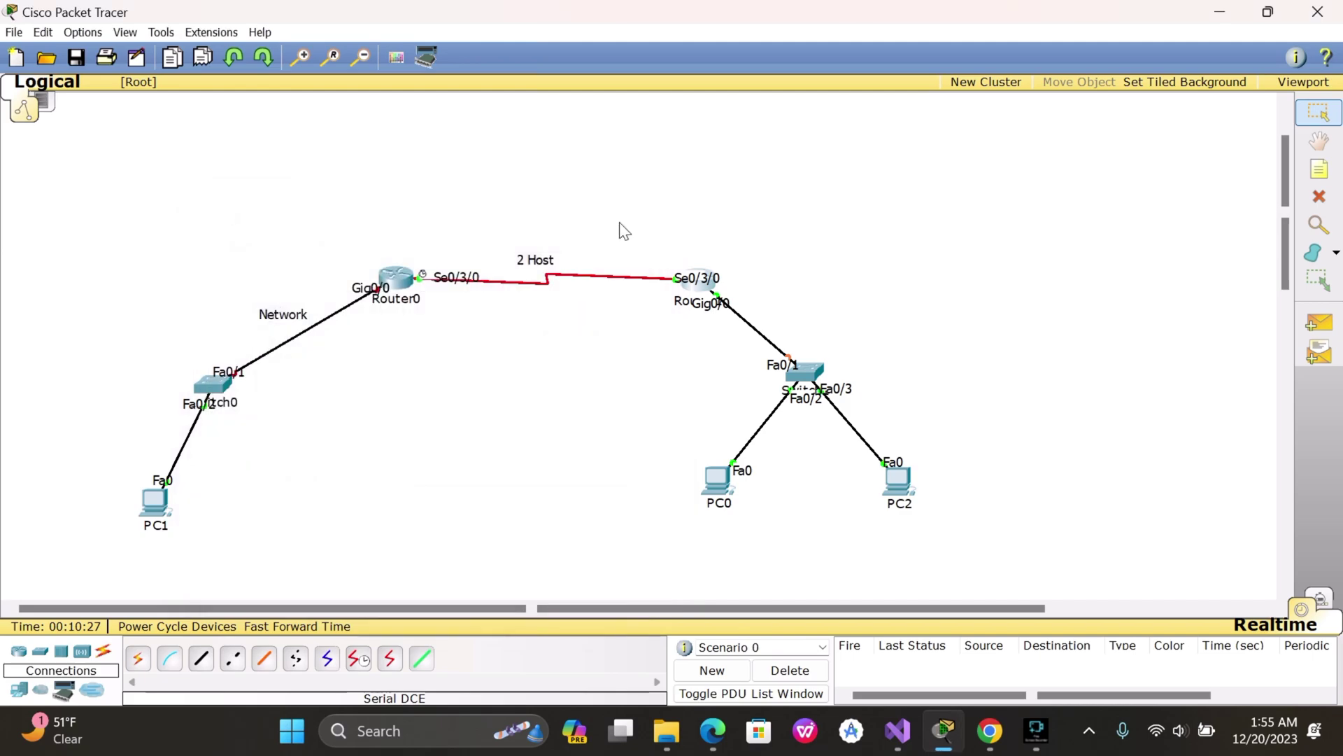
left_click(697, 280)
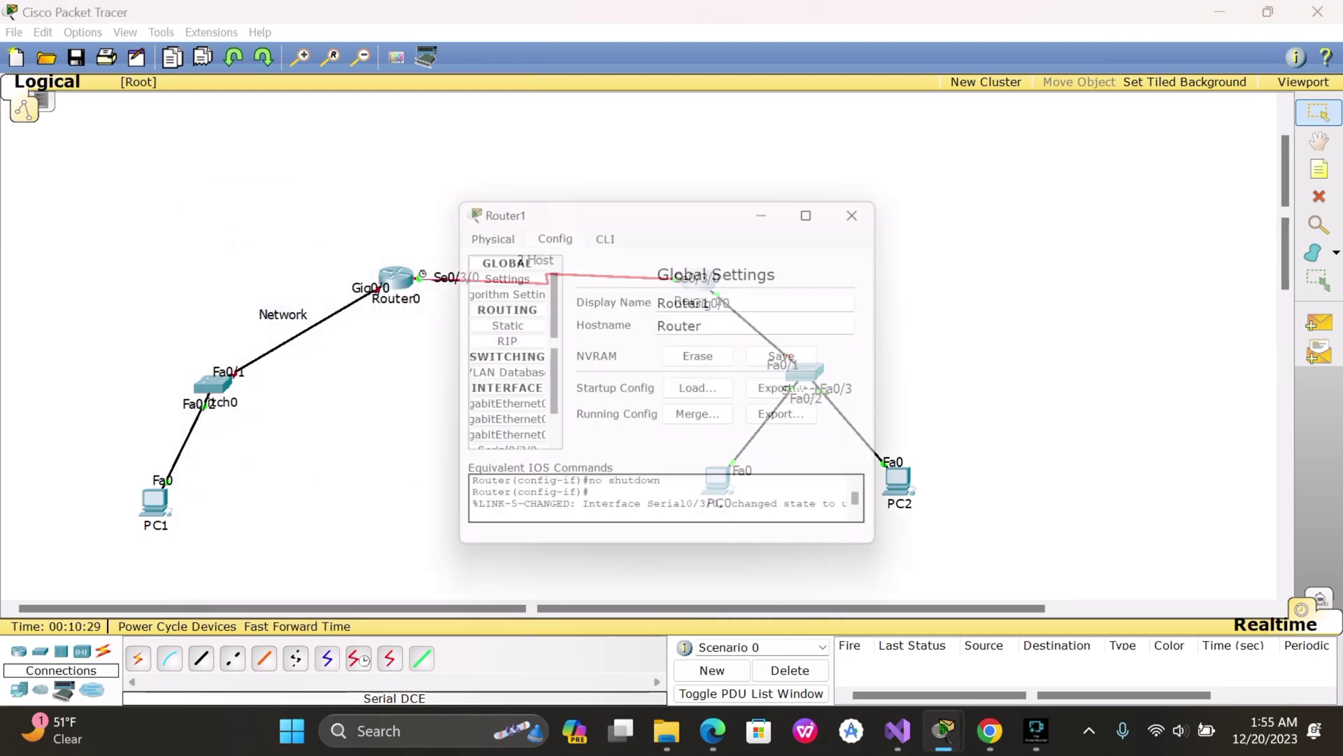
scroll(509, 448, "down", 3)
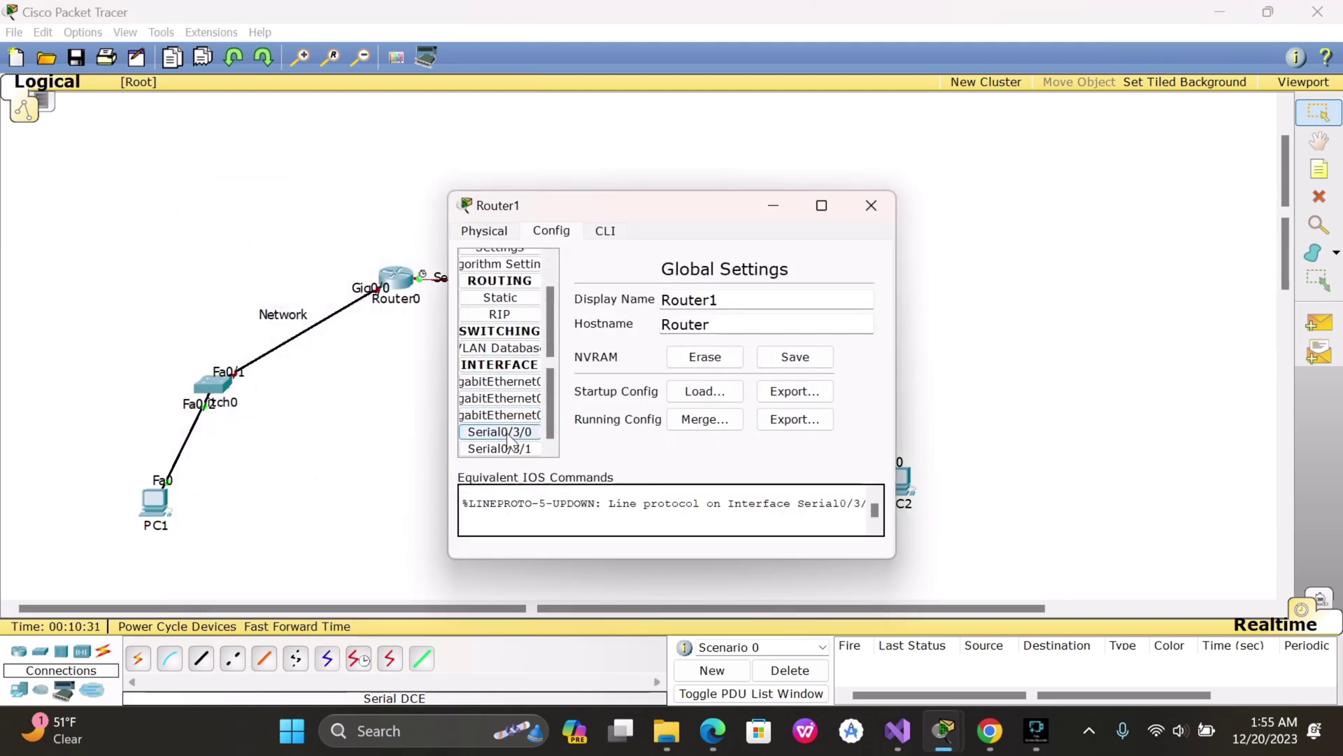
left_click(499, 431)
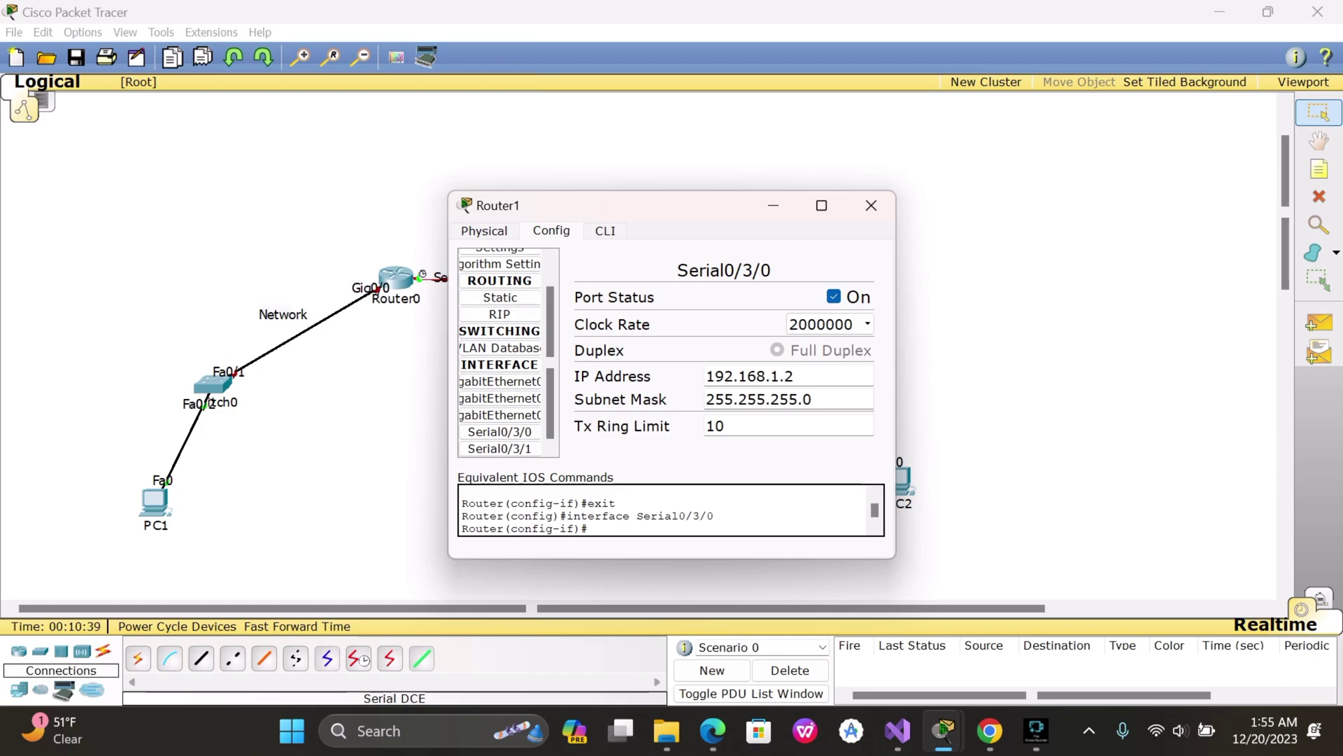
key("BackSpace")
type("252")
left_click(830, 378)
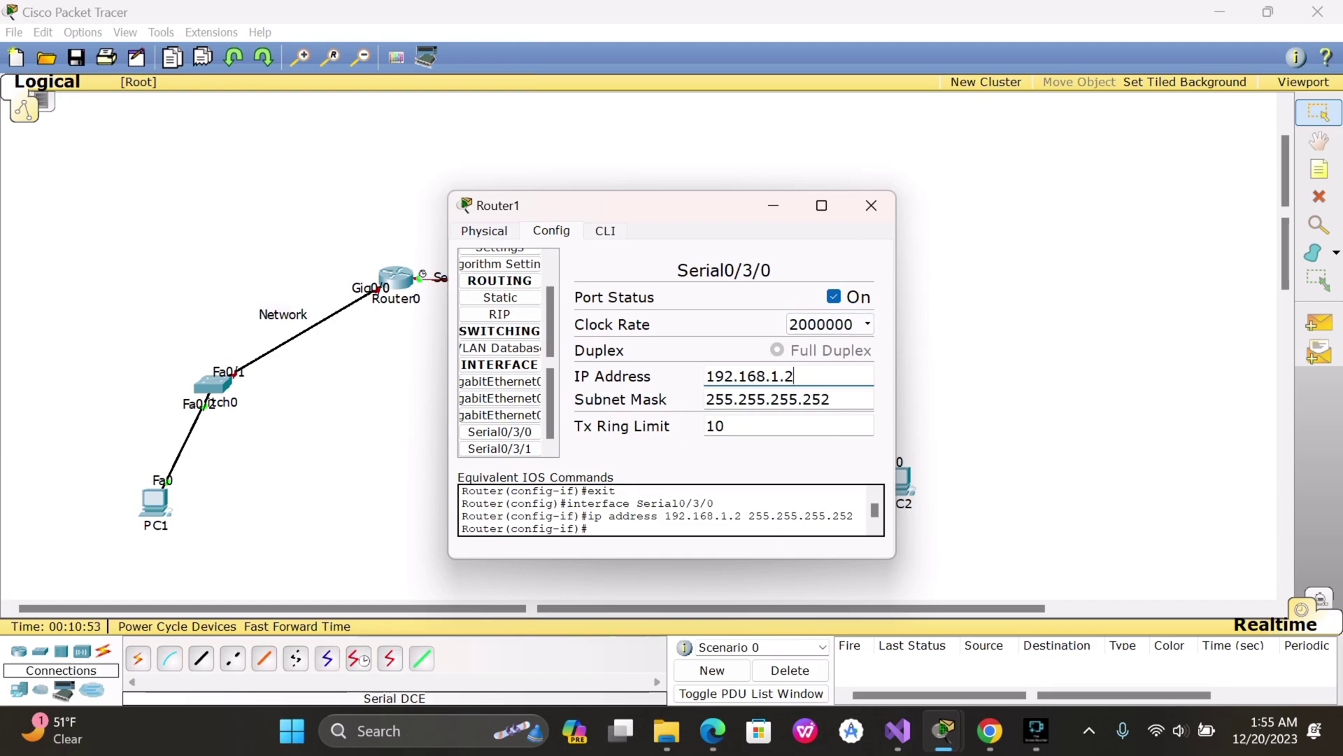
left_click(865, 212)
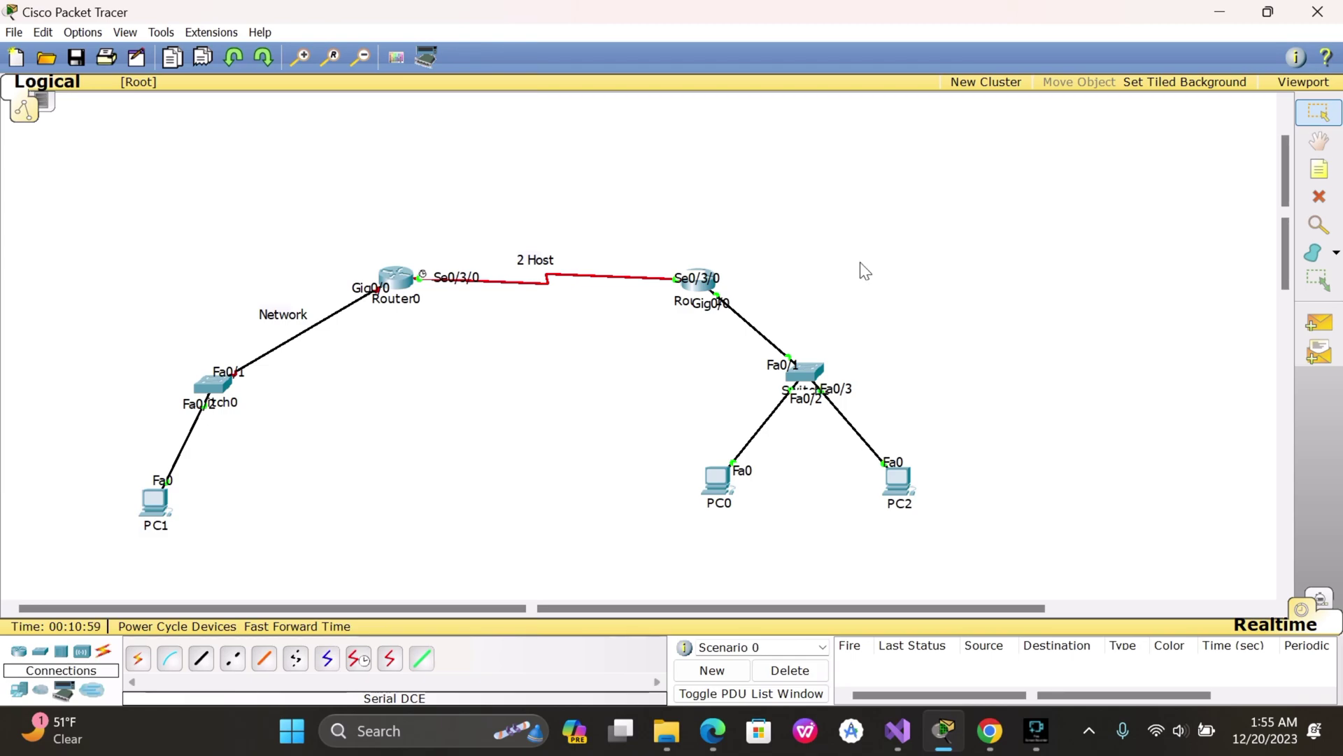
left_click(700, 284)
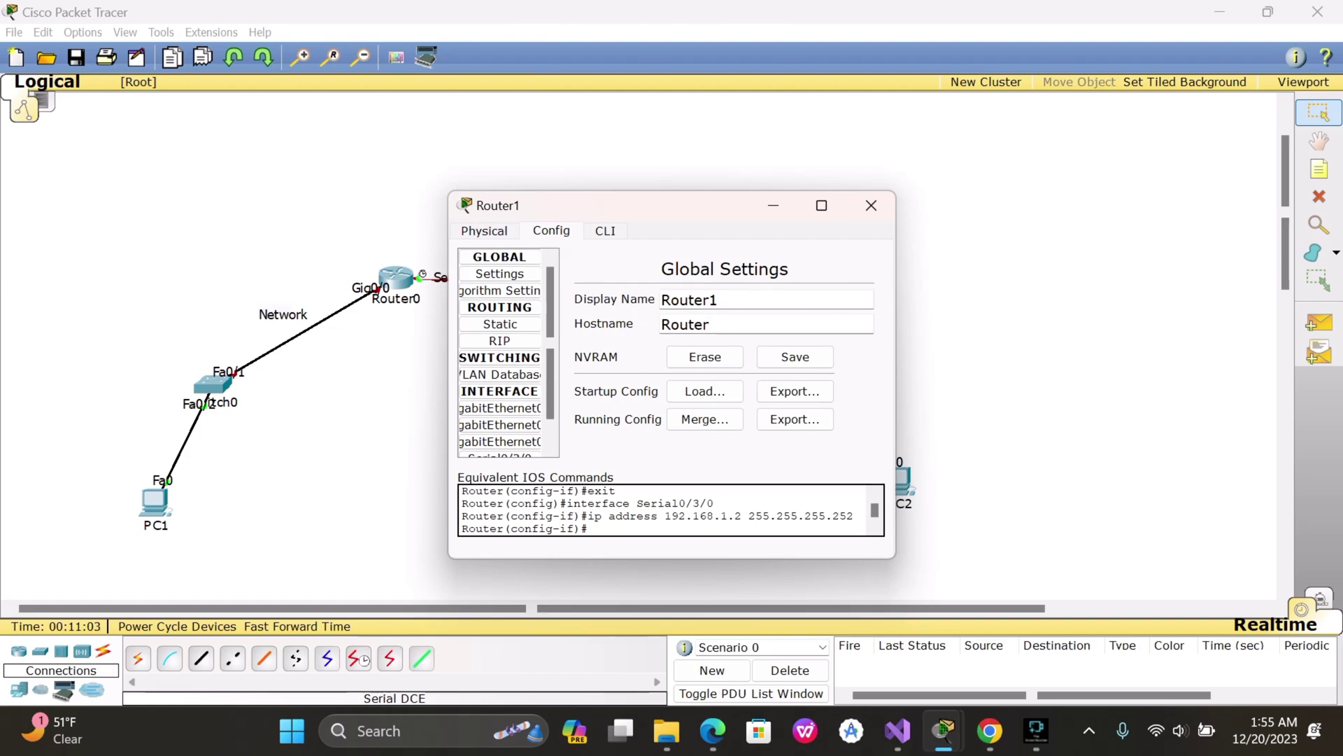
left_click(501, 425)
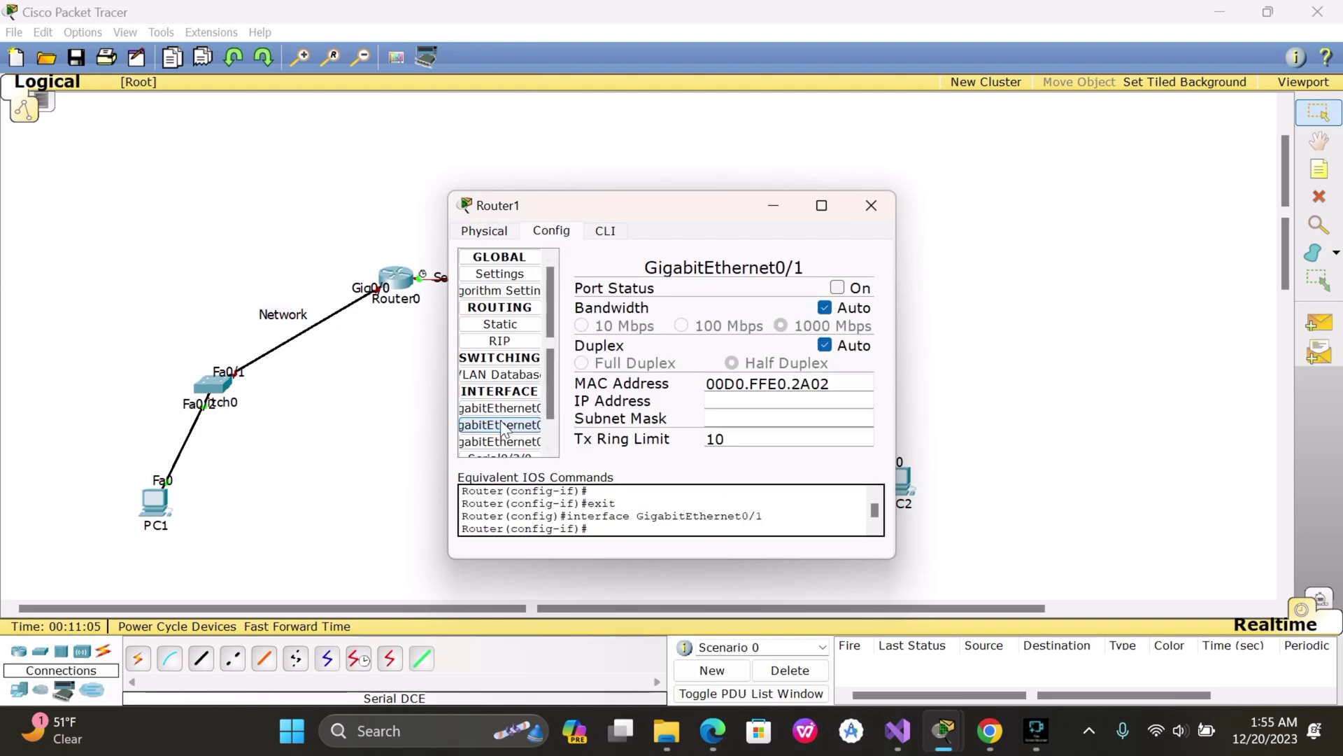
left_click(500, 441)
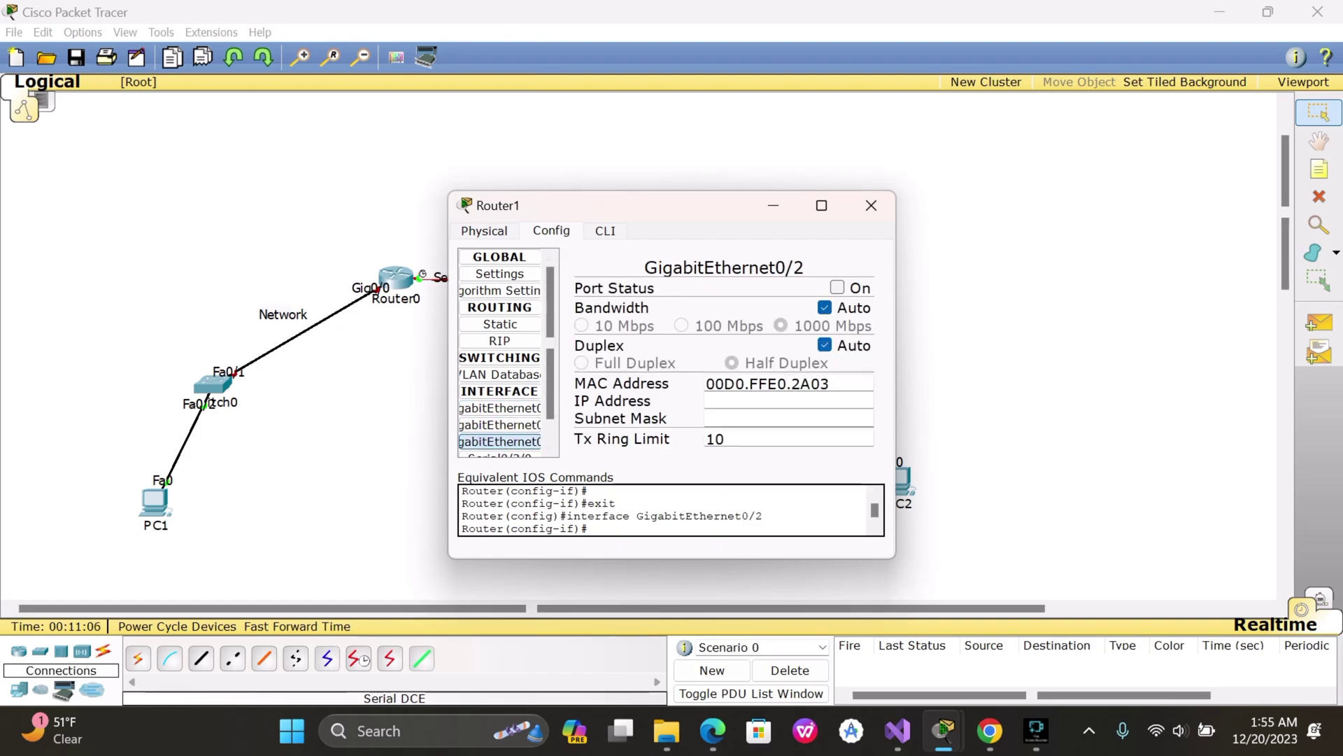
left_click(603, 233)
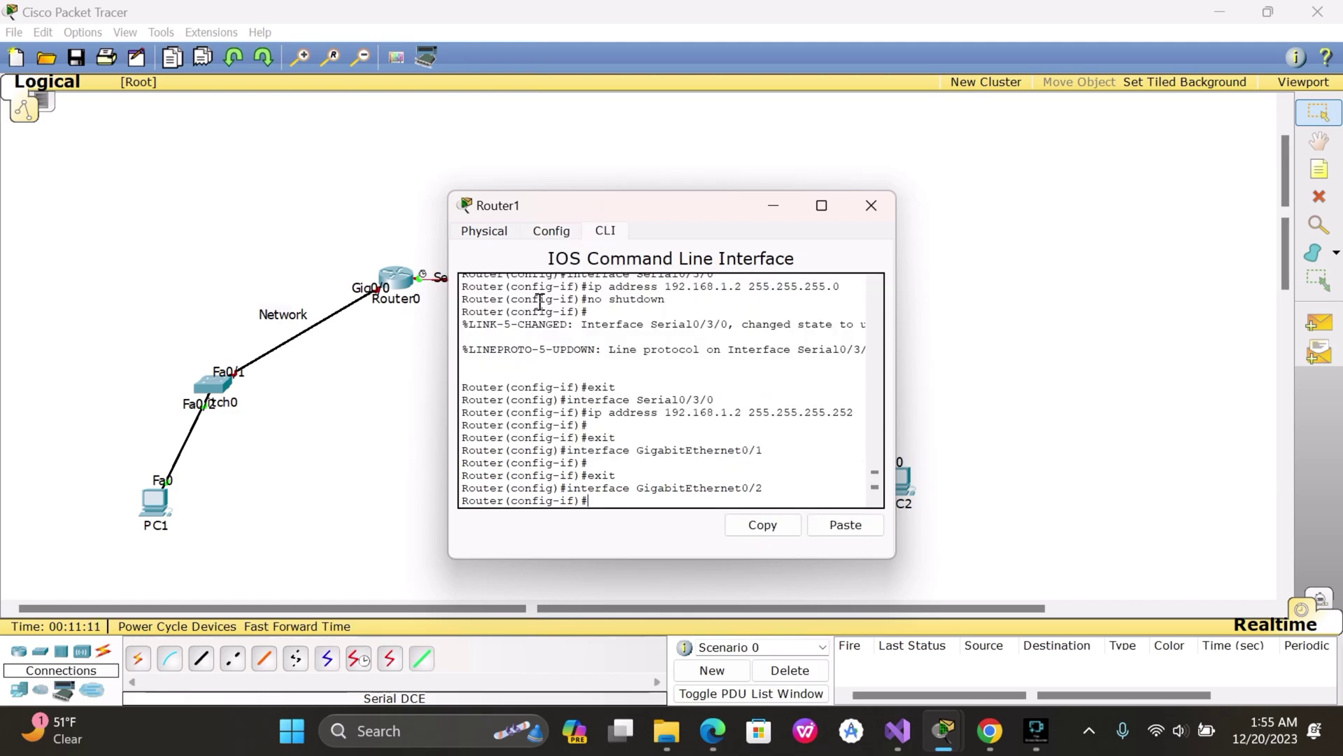
left_click(392, 180)
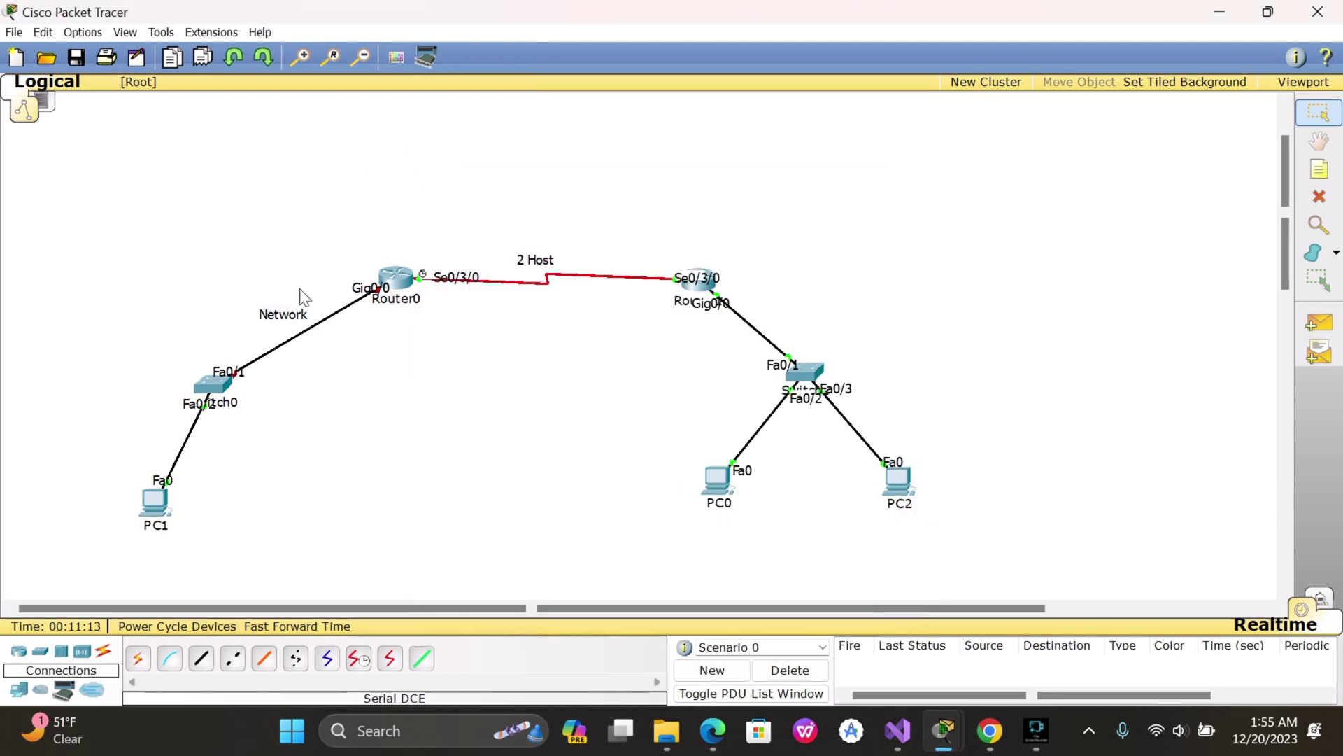
Step: Assign PC1 the static IP address 192.168.0.2 with subnet mask 255.255.255.0
left_click(155, 509)
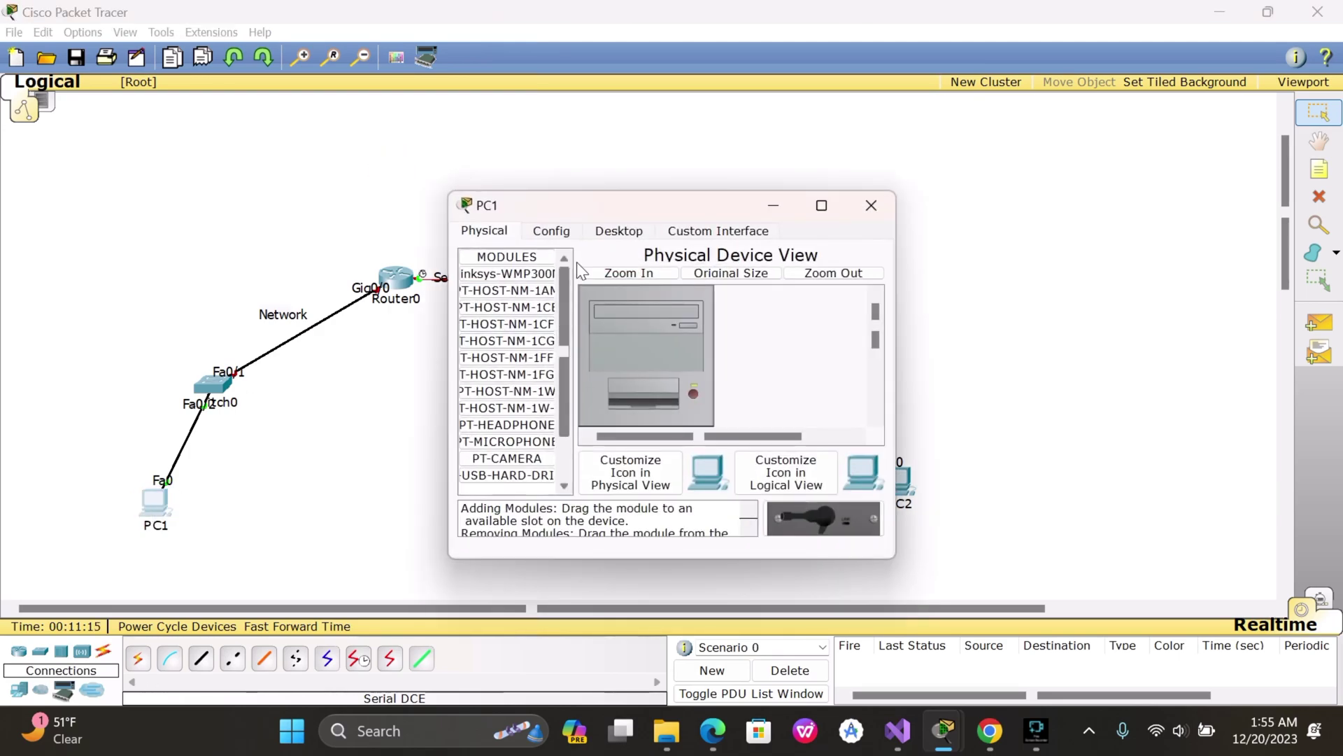
left_click(617, 231)
left_click(508, 301)
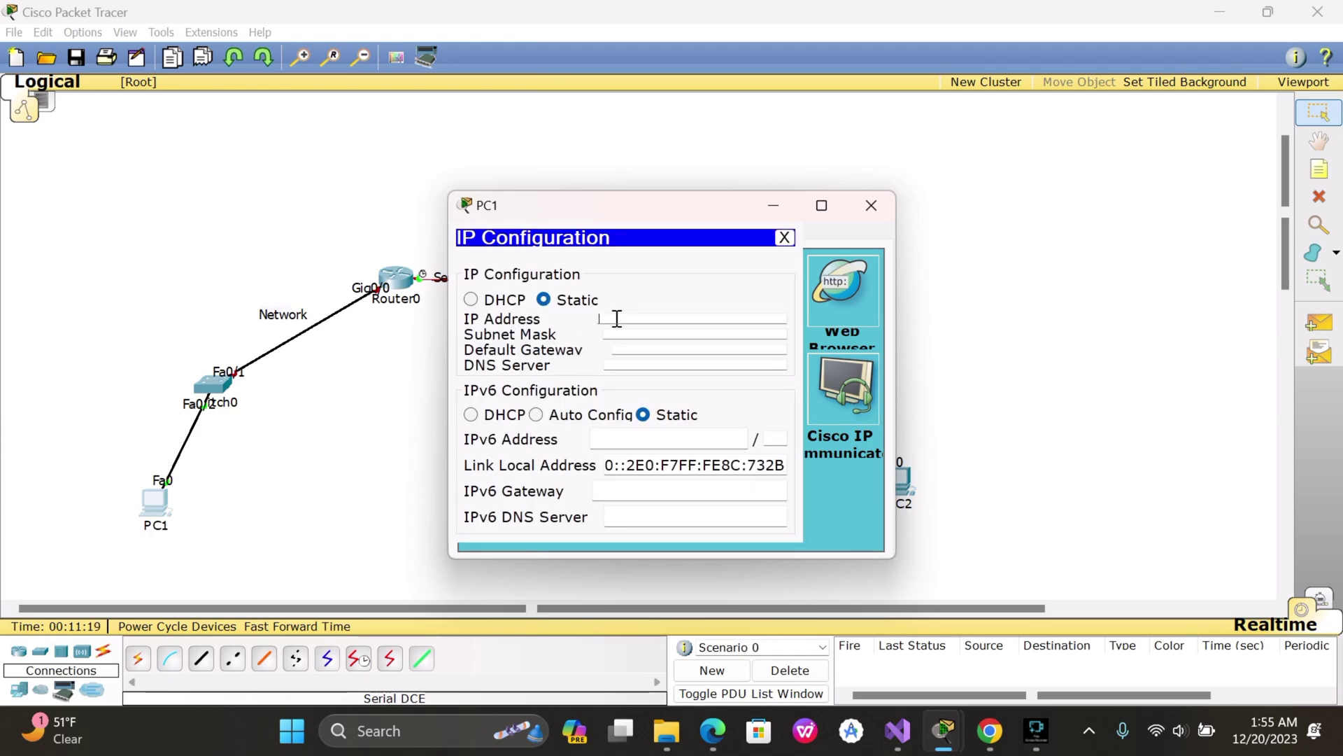
key("Tab")
key("Tab")
left_click(602, 319)
type("19")
key("BackSpace")
type("92.168.0.2")
left_click(638, 334)
Step: Set PC1's default gateway to 192.168.0.1 and close its configuration window
left_click(685, 350)
type("92.1")
type("8.0.1")
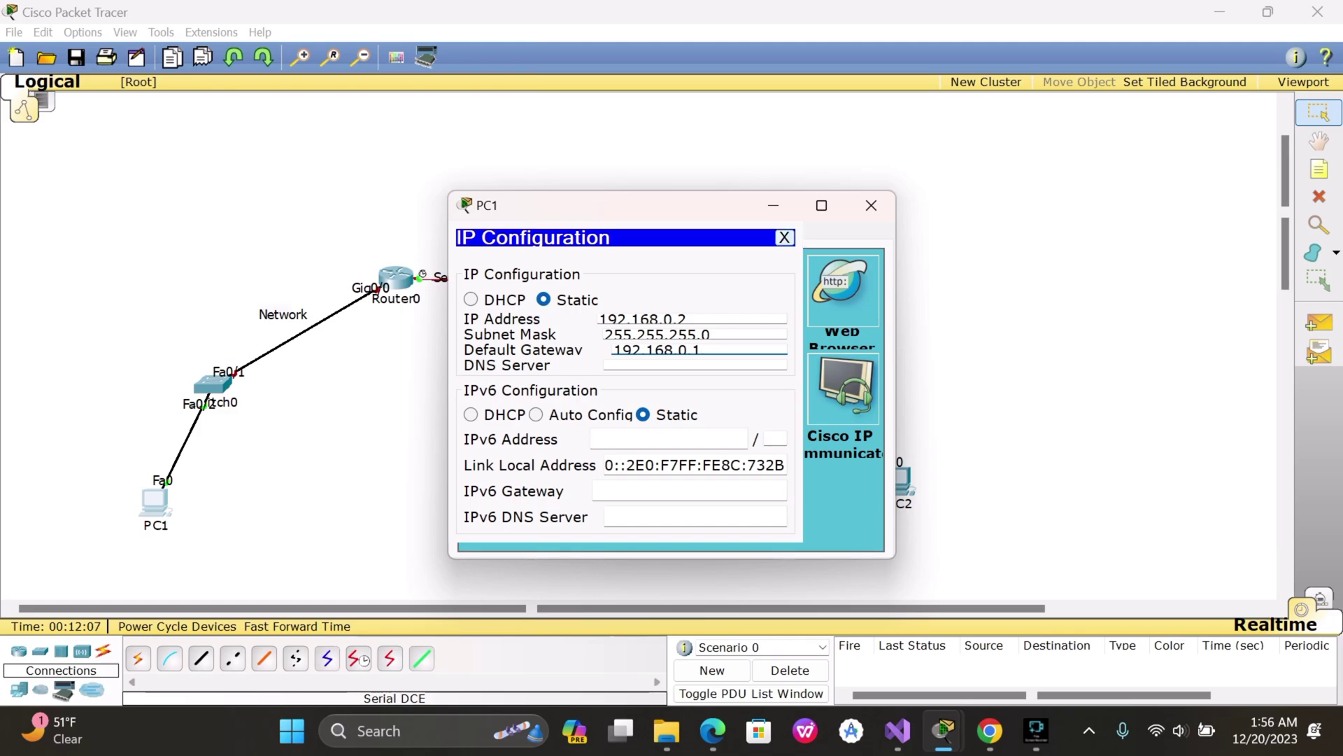
left_click(862, 204)
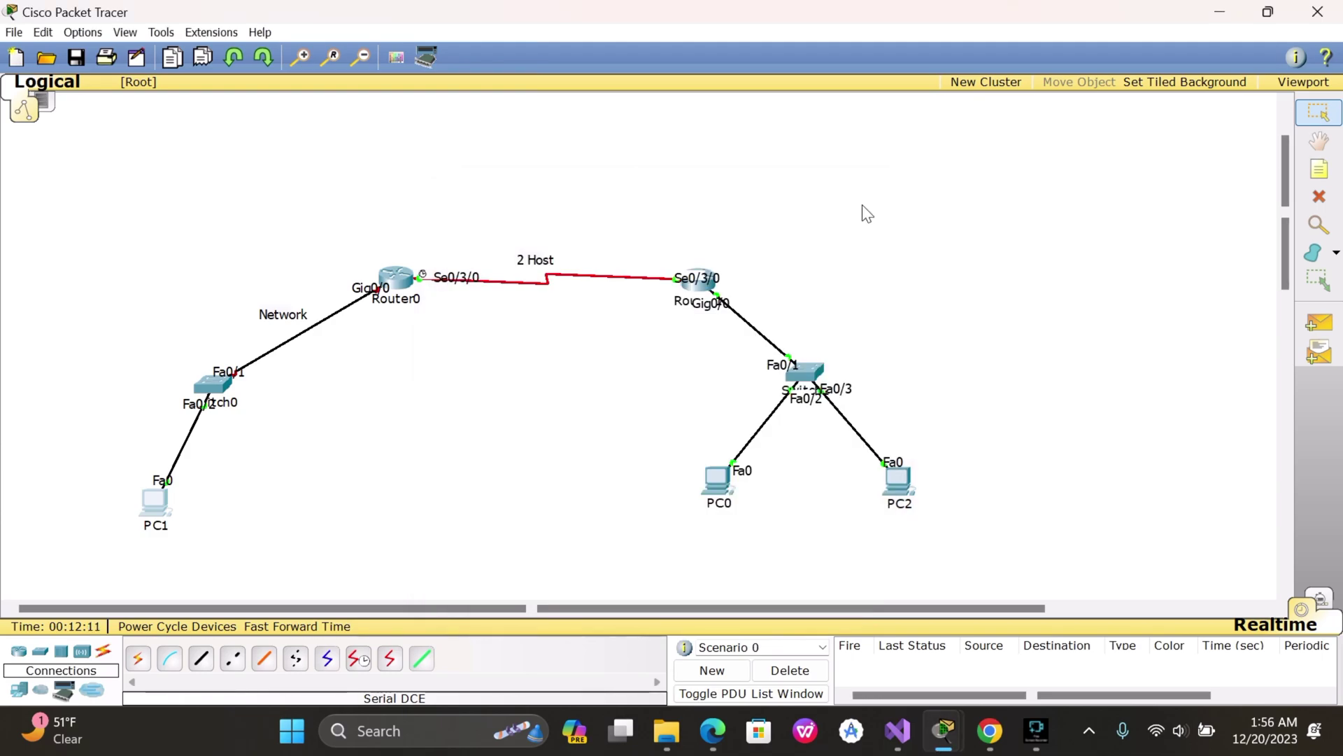